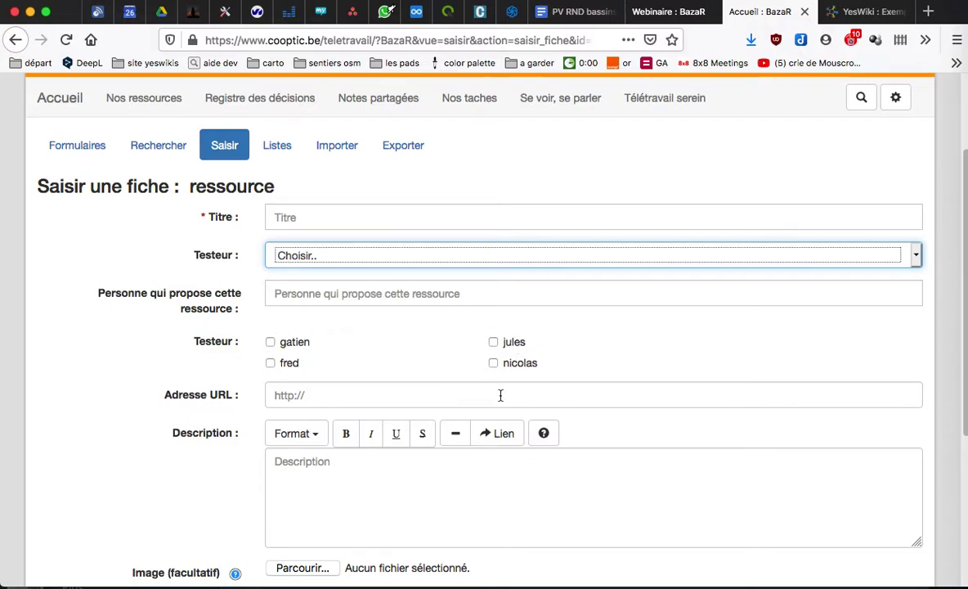
- Look through the choices of the Testeur drop-down field and the entries of the site's settings menu
left_click(335, 257)
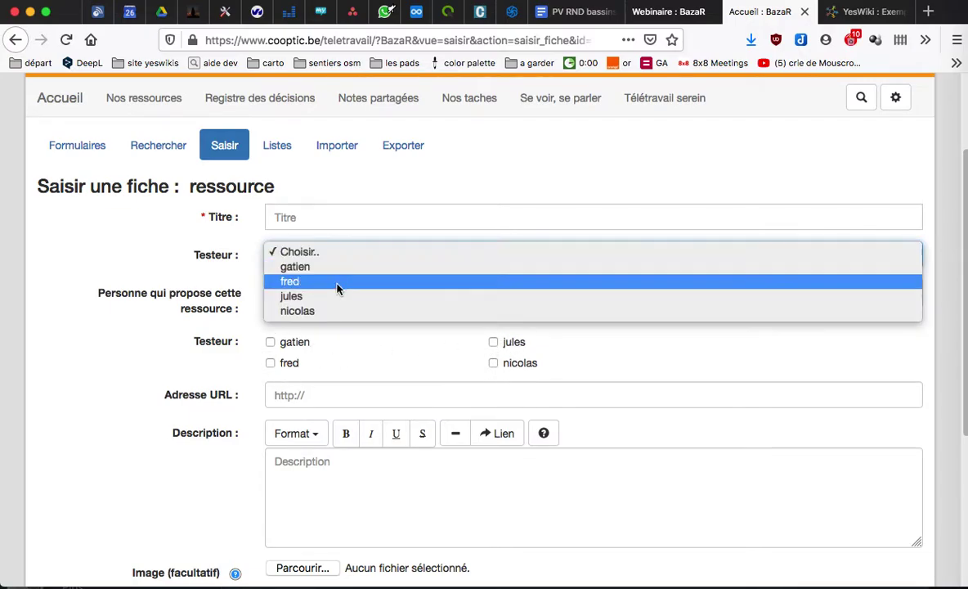
left_click(157, 245)
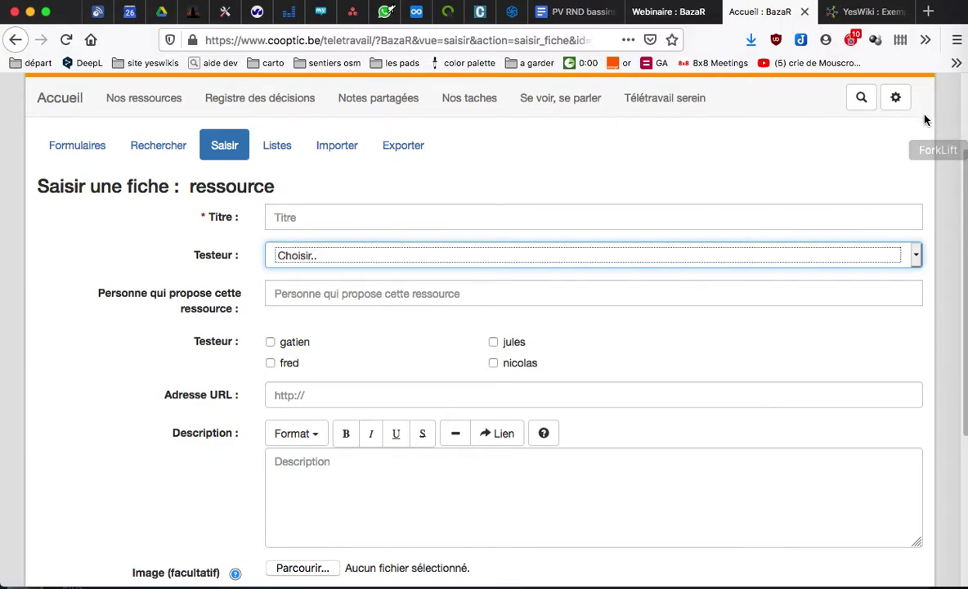
left_click(896, 99)
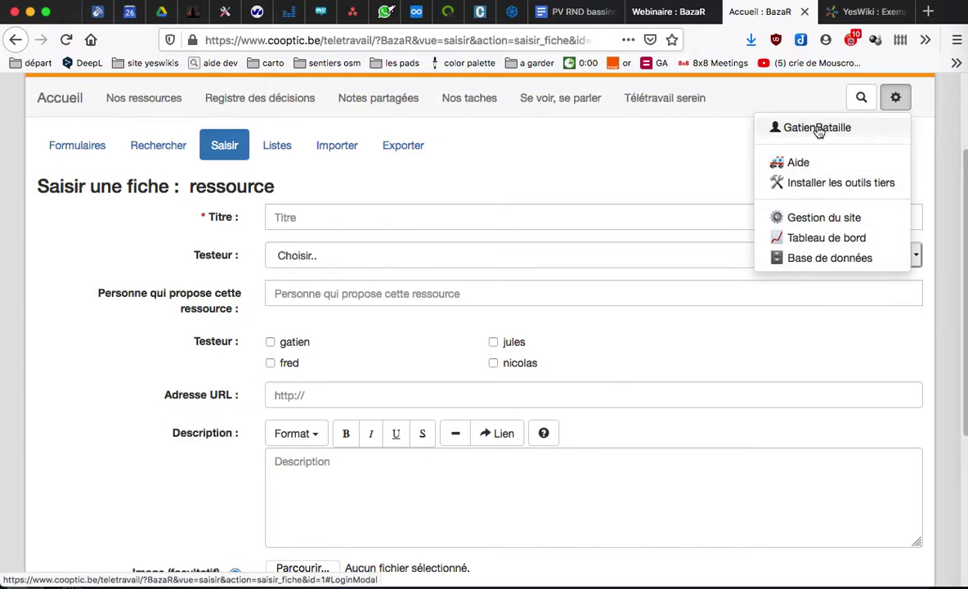
left_click(507, 182)
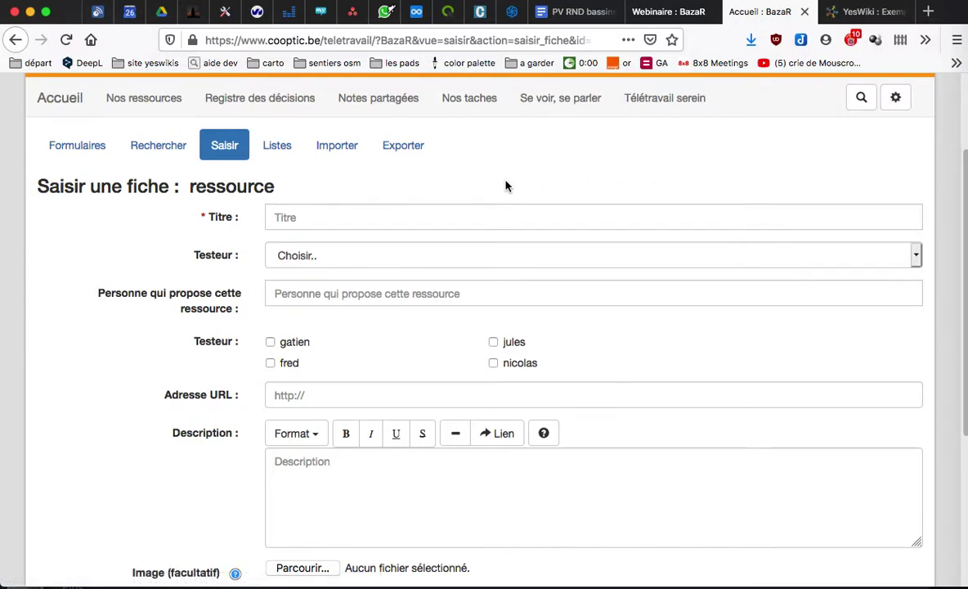
- Open the site's lists and view the values contained in the Testeur list
left_click(283, 154)
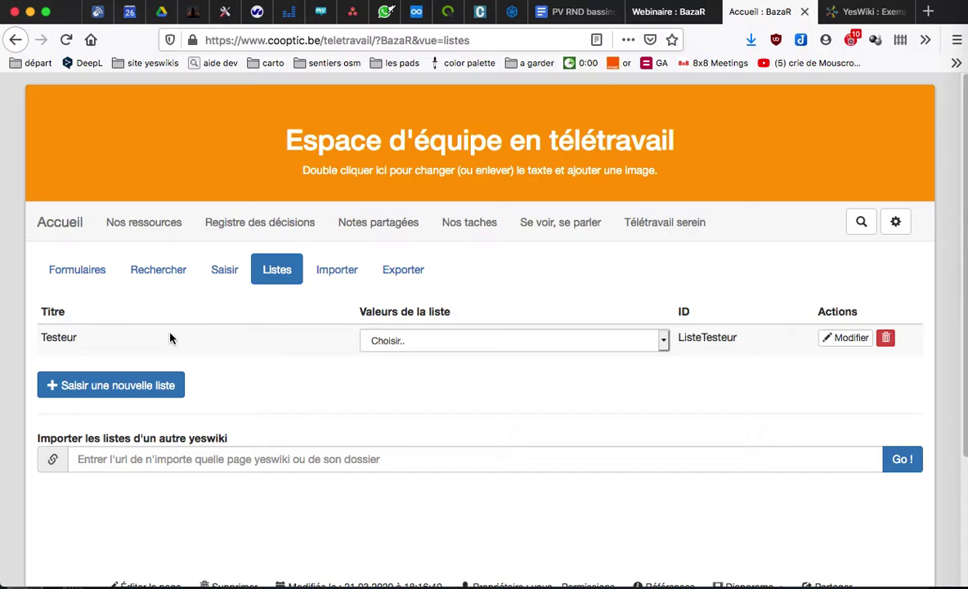
left_click(658, 342)
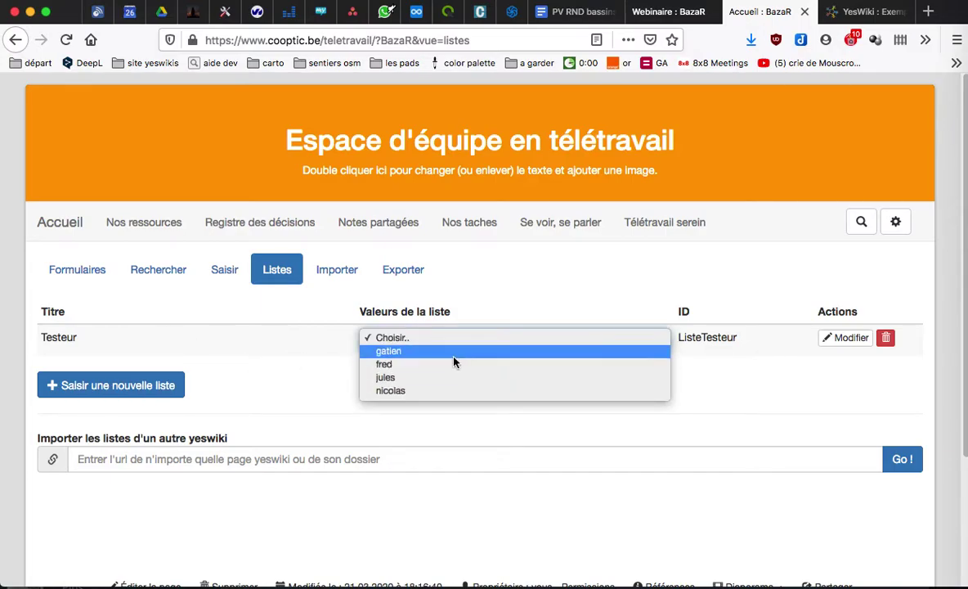
left_click(277, 350)
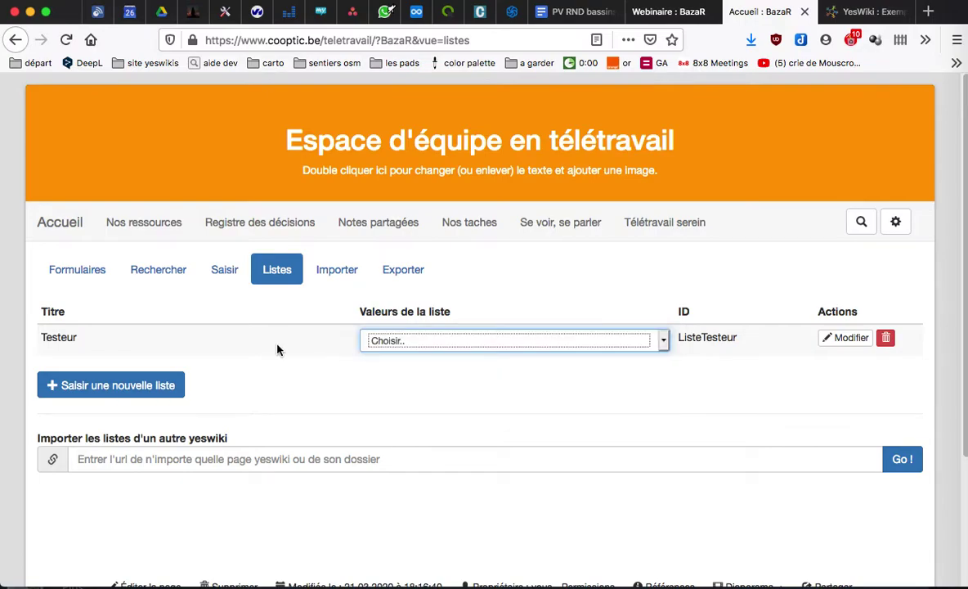
- Create a new list named "lecteur" and enter a first value with key a and a reader's first name
left_click(131, 394)
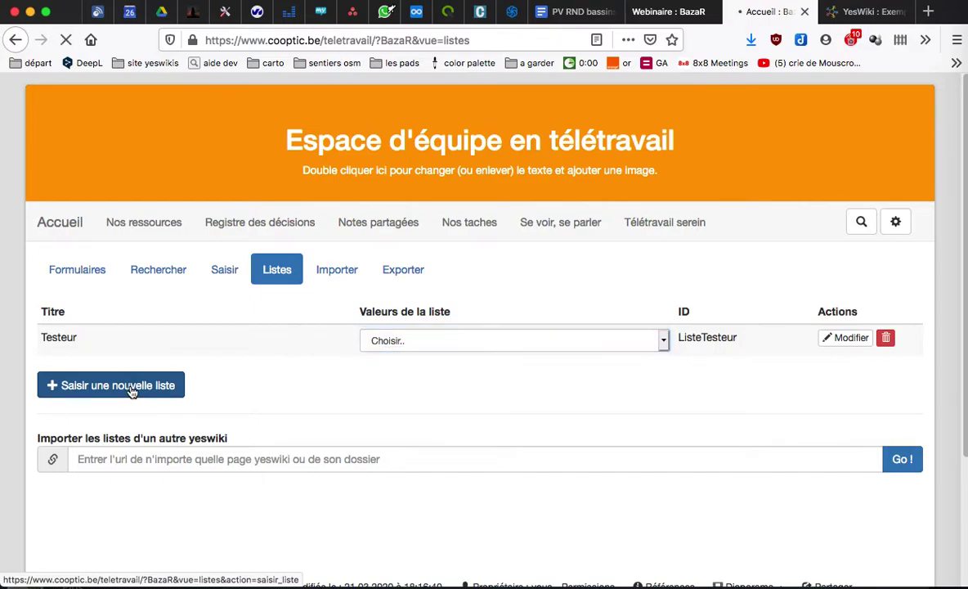
left_click(301, 309)
type("lecteur")
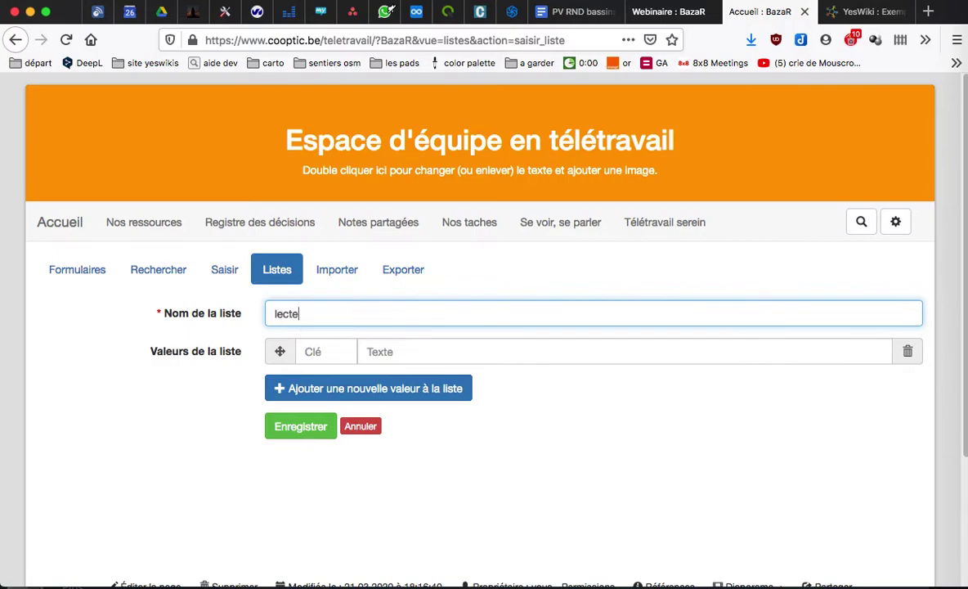
left_click(326, 351)
type("a")
key("Tab")
type("w")
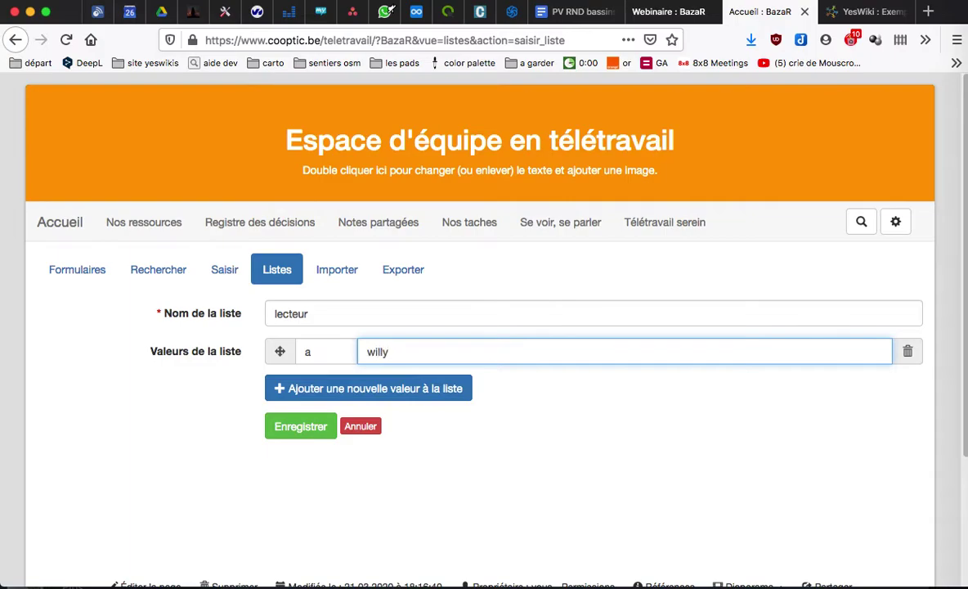
- Add a second value to the lecteur list with key b and another reader's first name
left_click(326, 387)
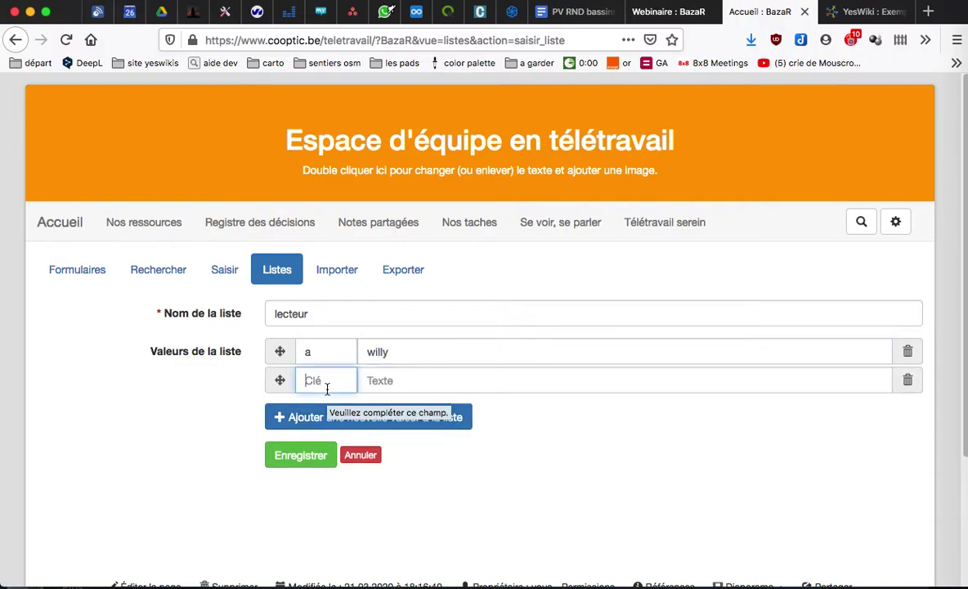
type("2")
key("BackSpace")
type("b")
key("Tab")
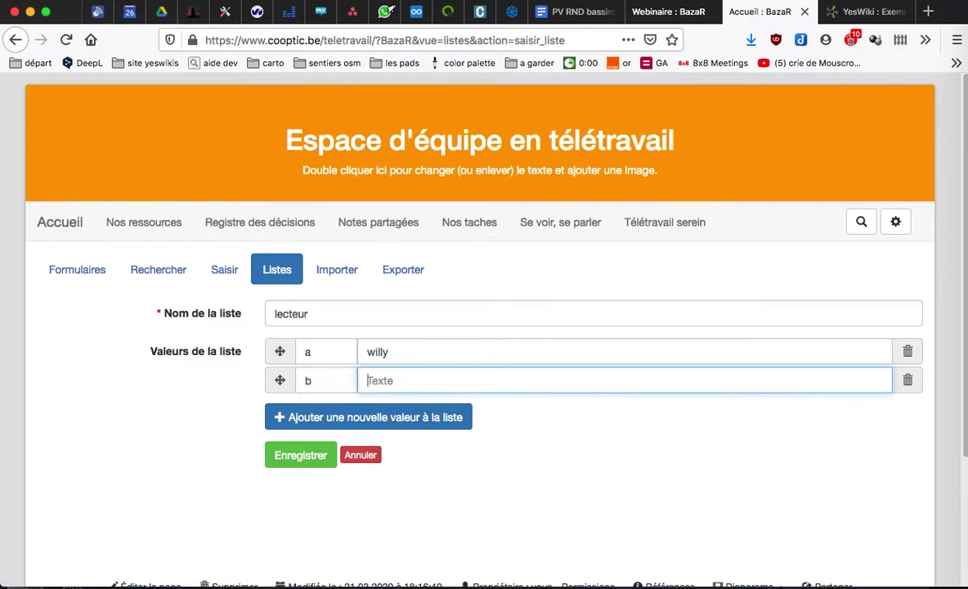
type("garance")
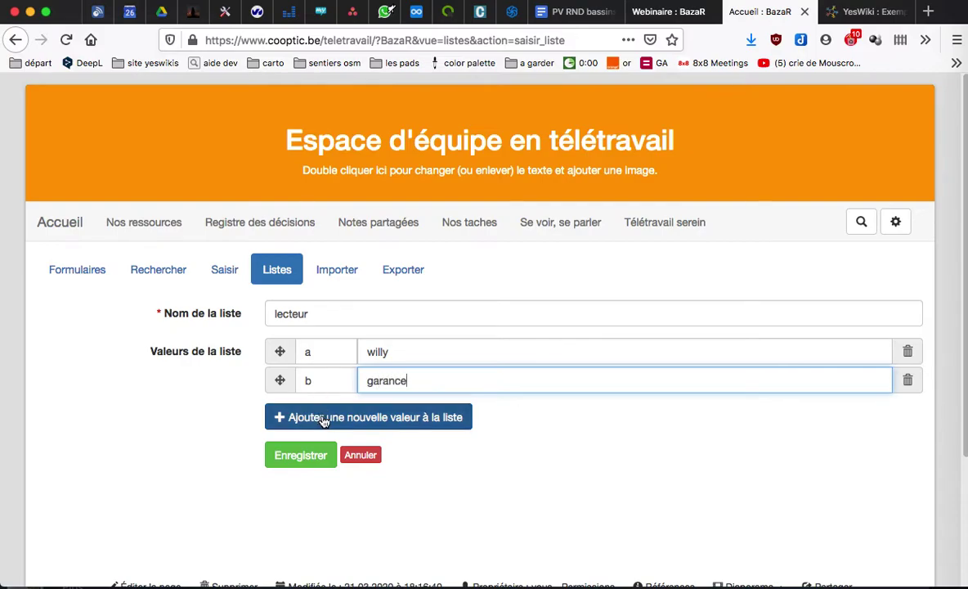
- Add a third value with key c and a reader's first name, and save the lecteur list
left_click(316, 417)
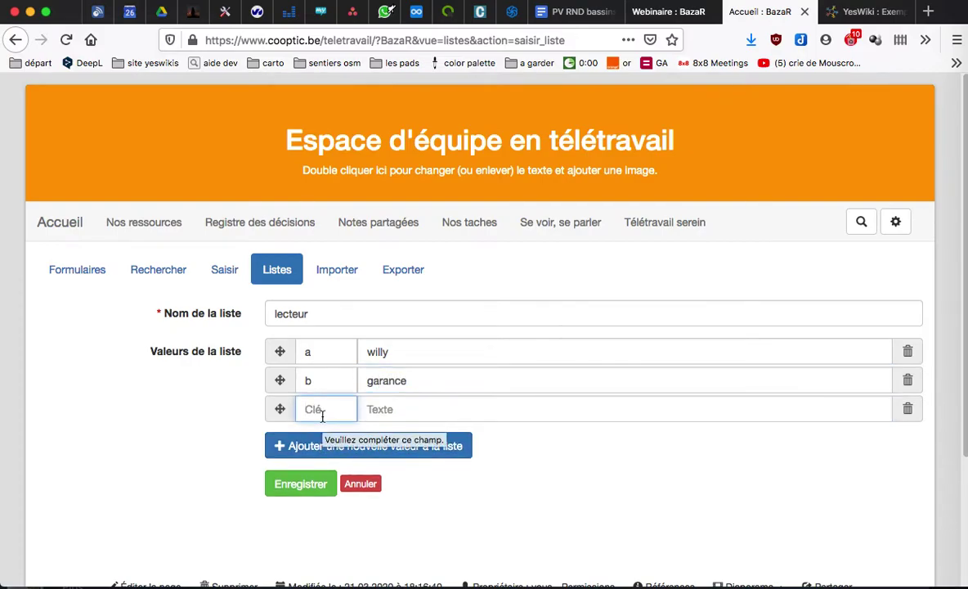
type("c")
key("Tab")
type("baptiste")
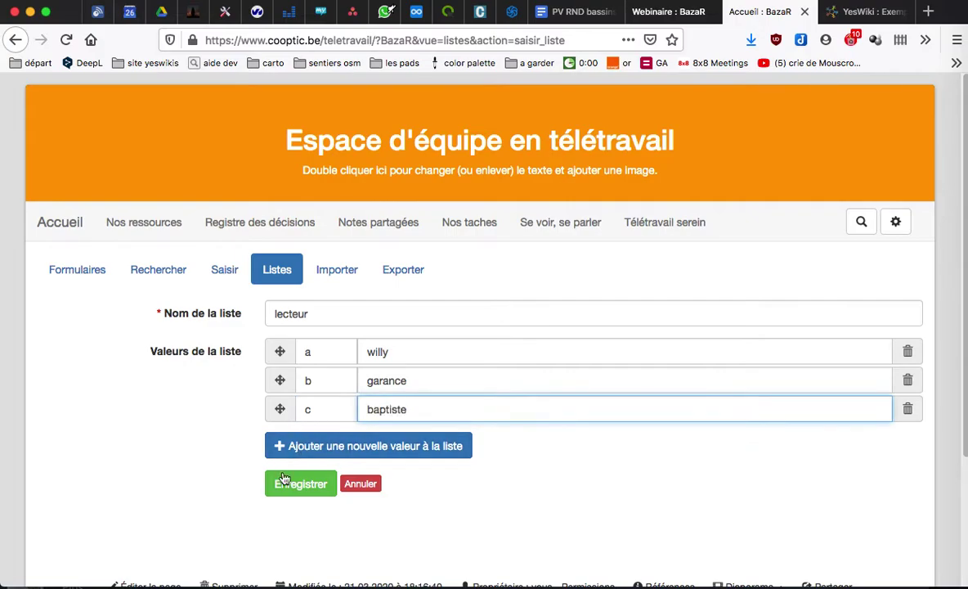
left_click(289, 489)
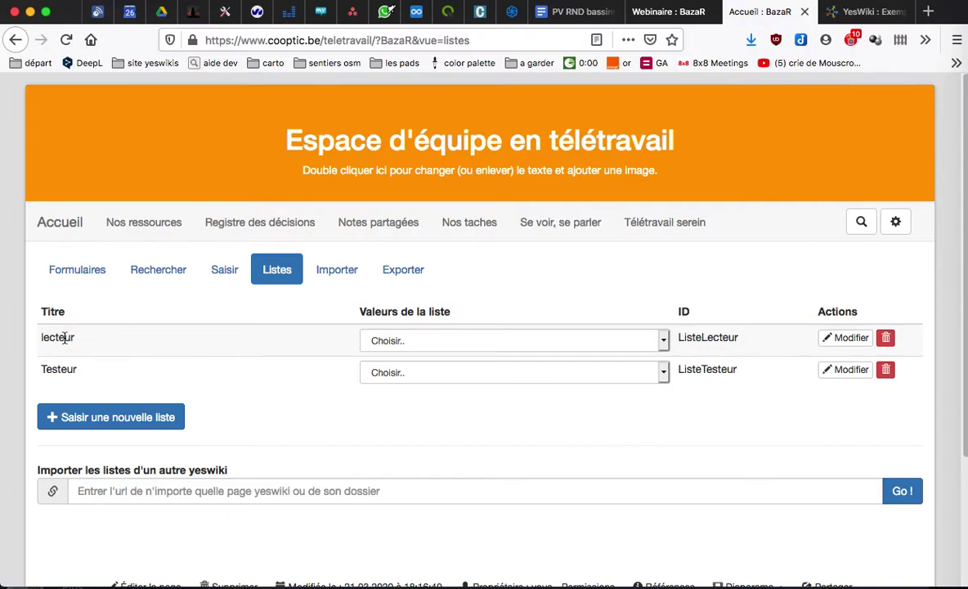
- Check the ID and the selectable values of the lecteur list
left_click_drag(746, 338, 676, 338)
left_click(605, 341)
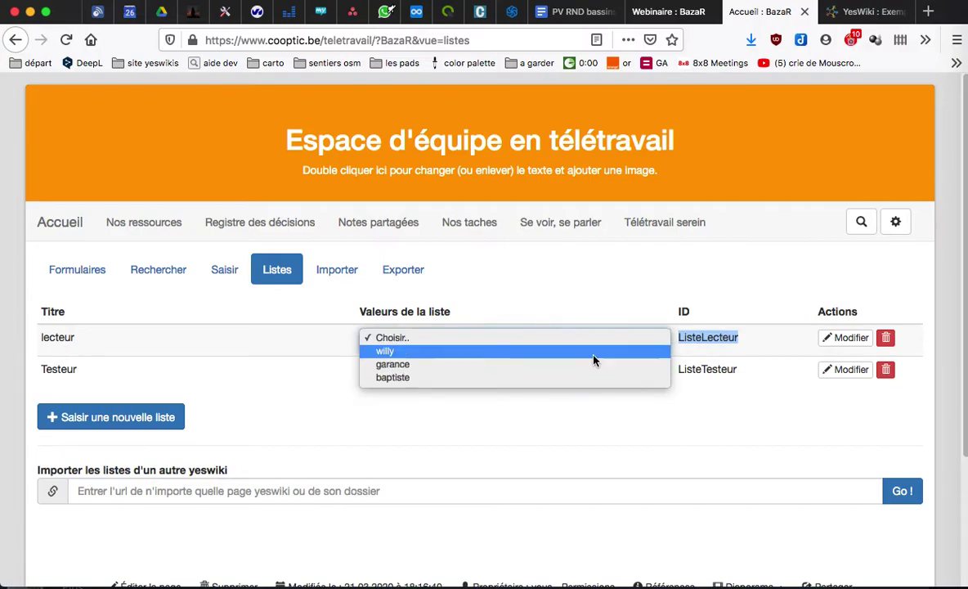
left_click(596, 402)
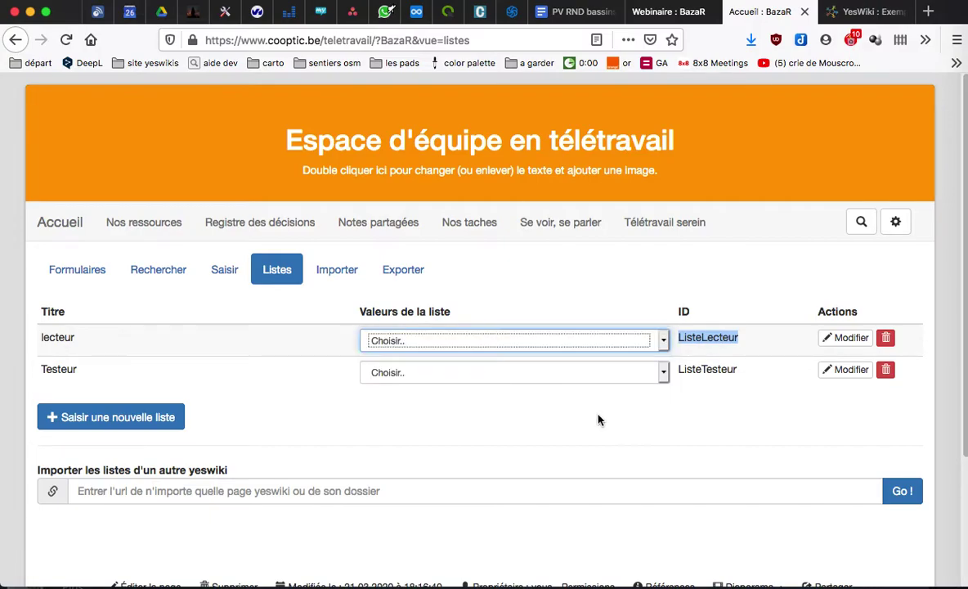
- Edit the lecteur list to add a reader's first name with key d, move that value to first place, and save
left_click(851, 338)
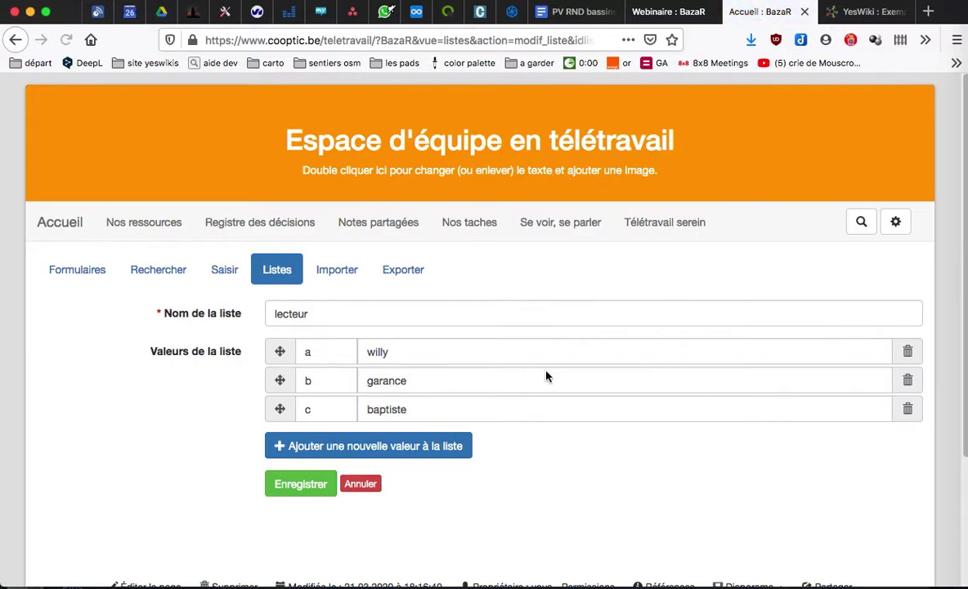
left_click(380, 446)
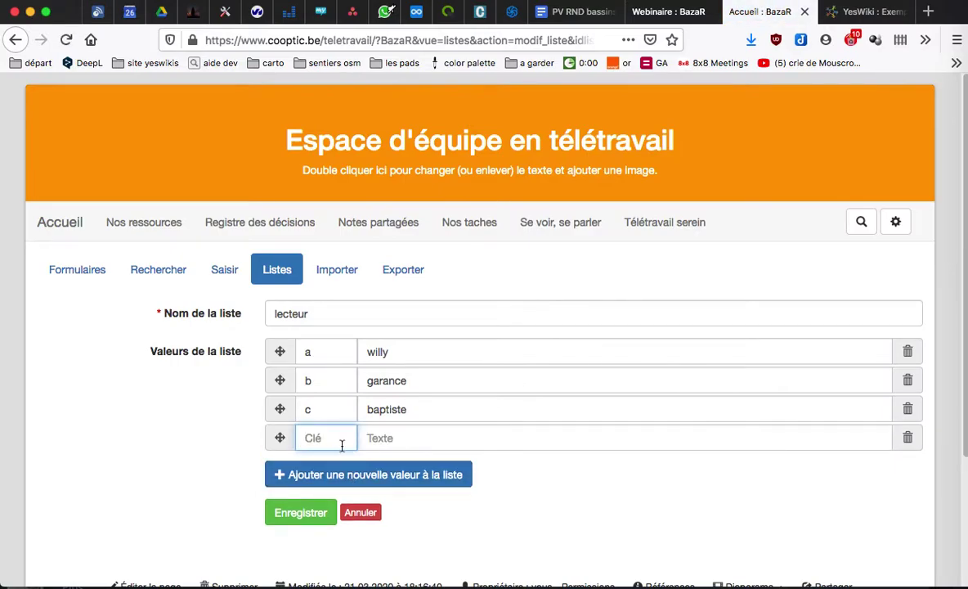
type("d")
key("Tab")
type("an")
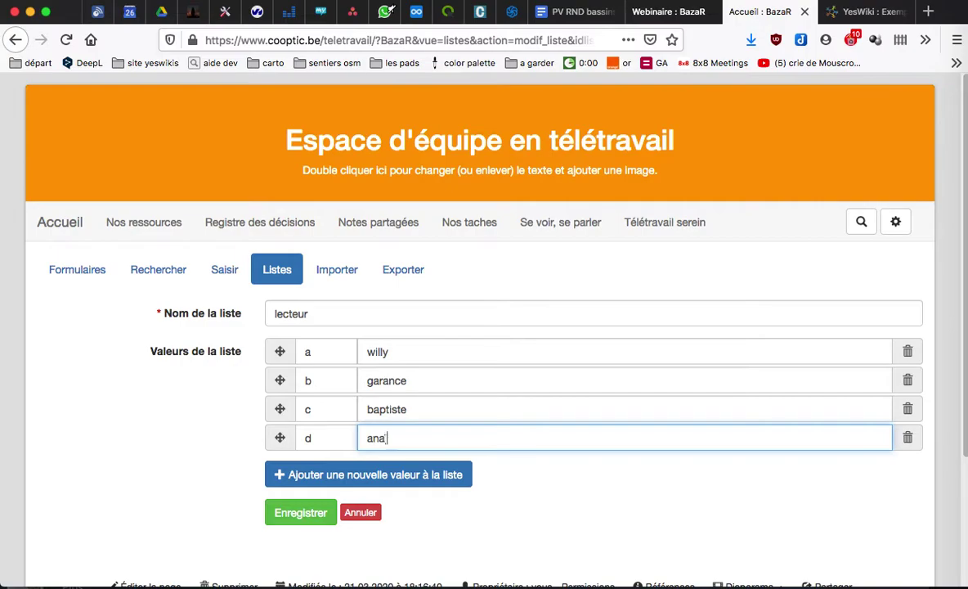
left_click_drag(279, 438, 279, 349)
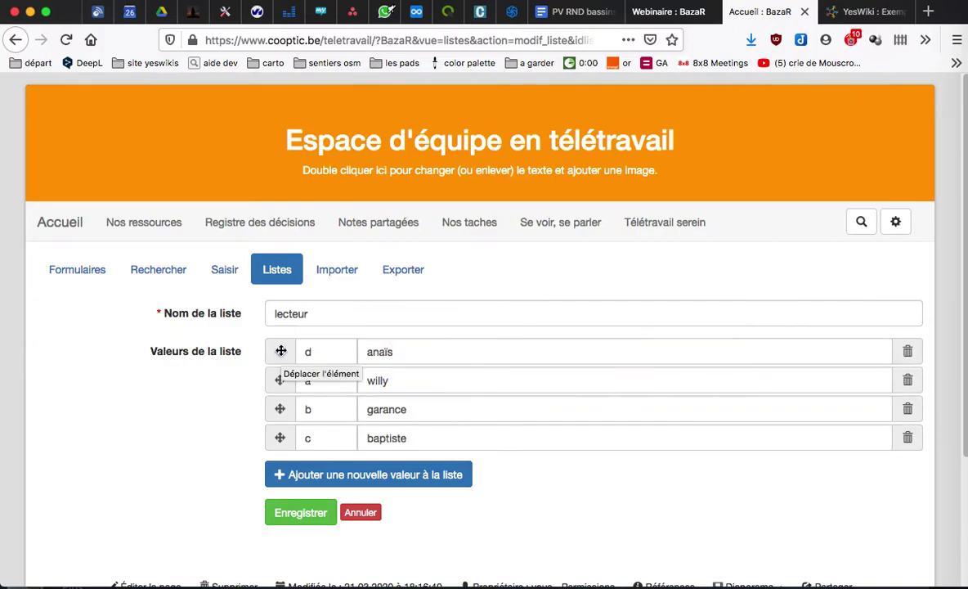
left_click(305, 518)
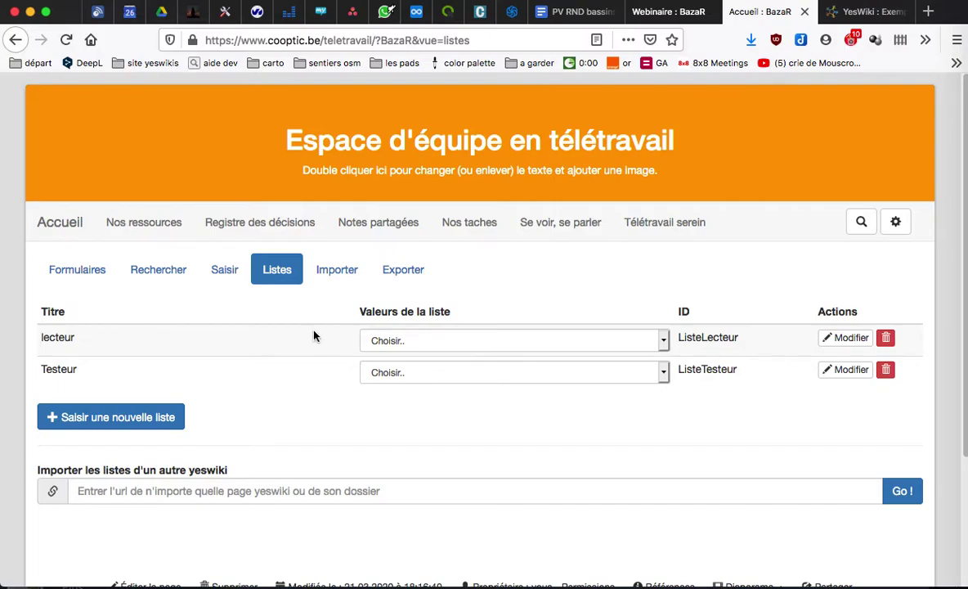
- Select the lecteur list's ID, ListeLecteur, and open the ressource form for editing at its template
left_click_drag(743, 345, 678, 341)
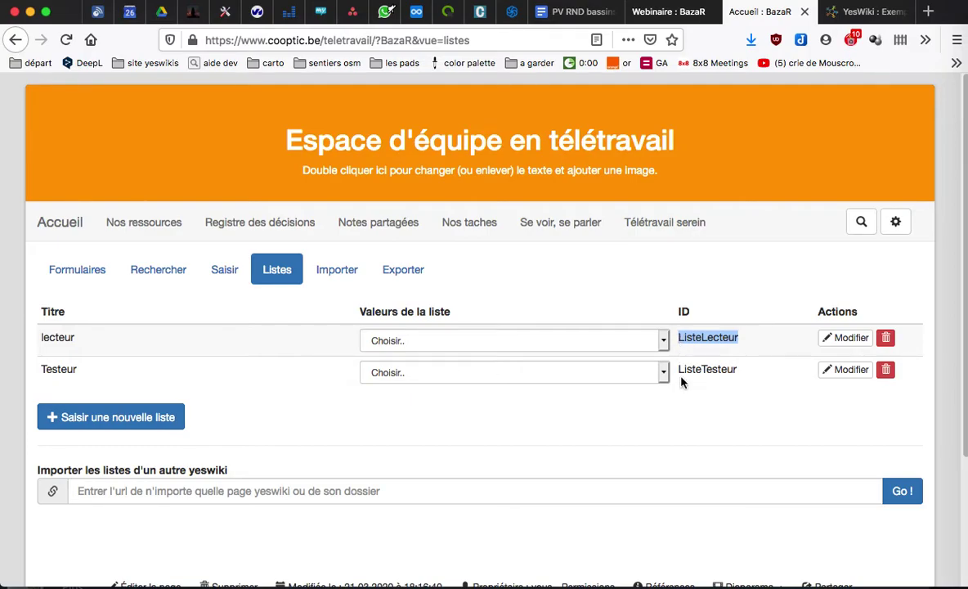
left_click(85, 273)
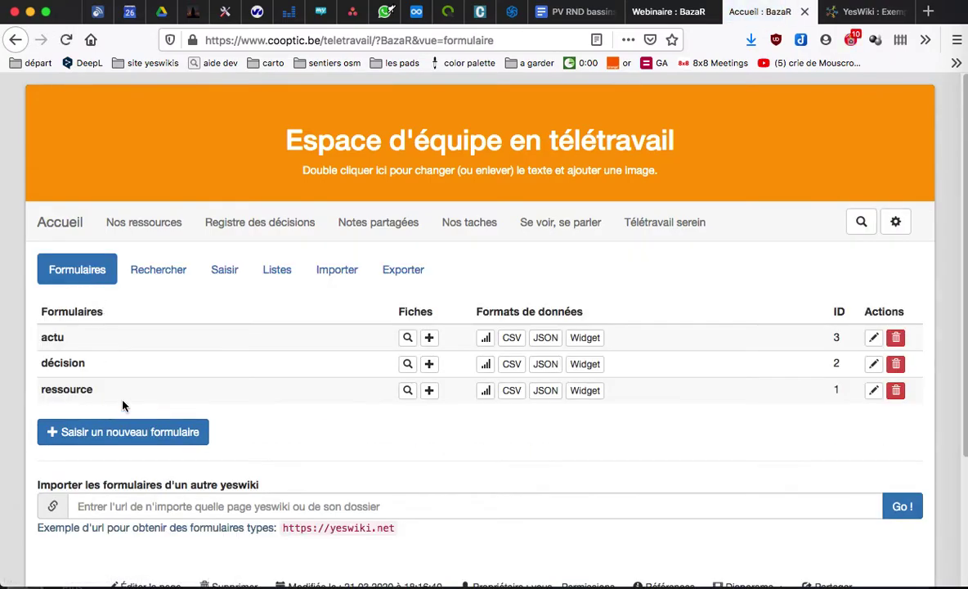
left_click(870, 394)
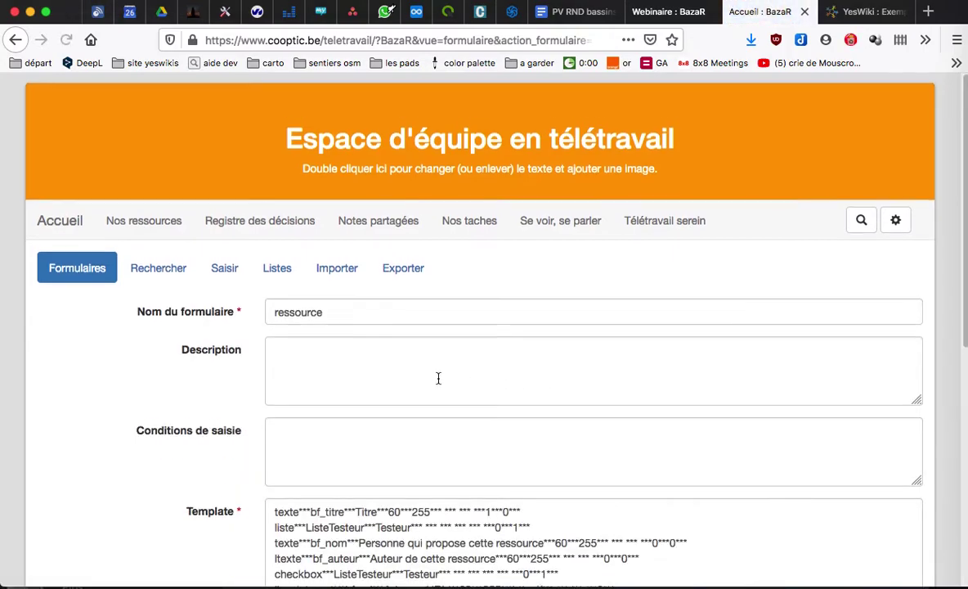
scroll(439, 378, "down", 5)
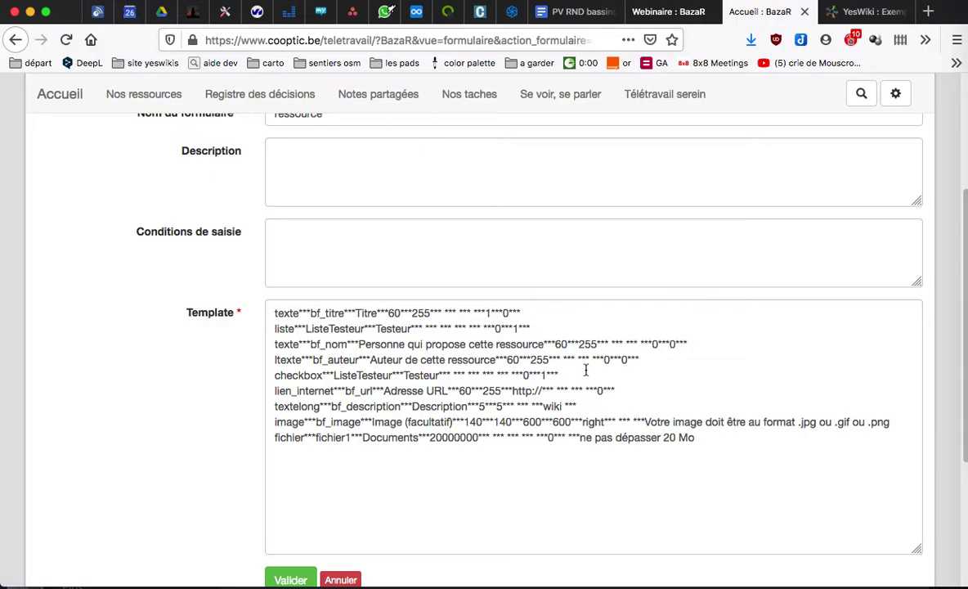
- Compare the liste and checkbox lines of the template, examining their field types and list IDs
left_click_drag(559, 374, 261, 374)
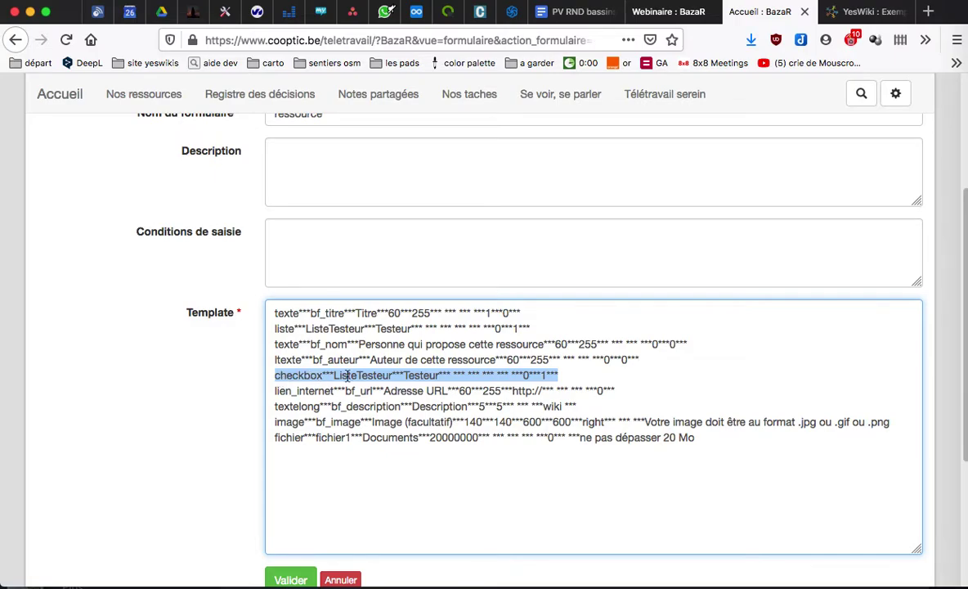
double_click(275, 328)
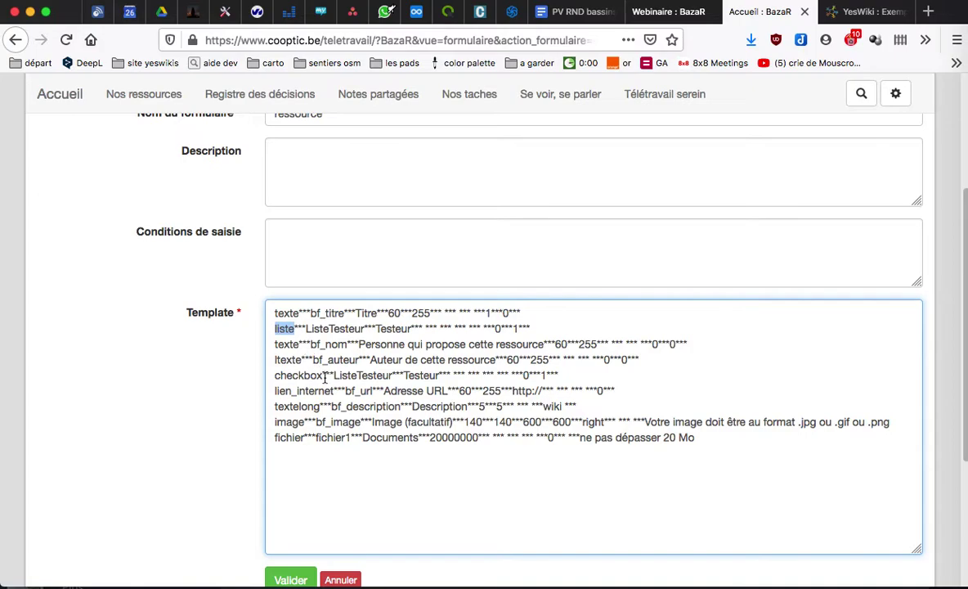
double_click(260, 375)
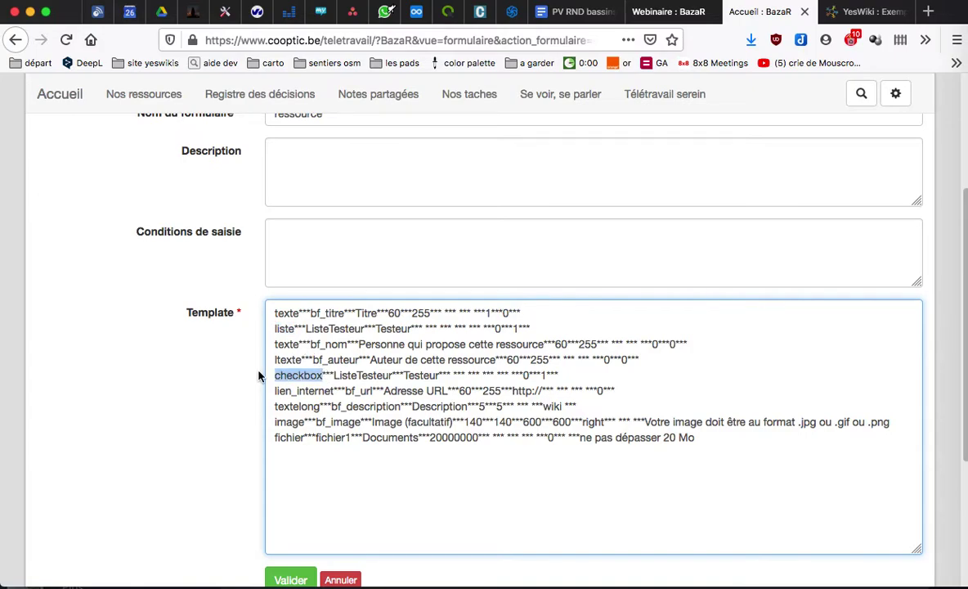
double_click(363, 328)
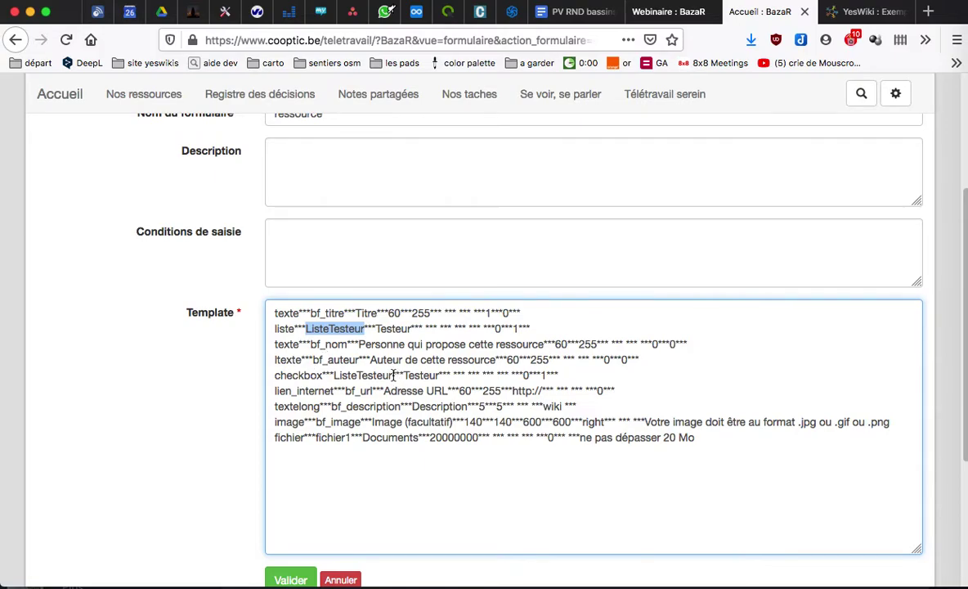
- In the template's checkbox line, replace the list ID with ListeLecteur and the field label with Lecteur
left_click_drag(393, 375, 334, 375)
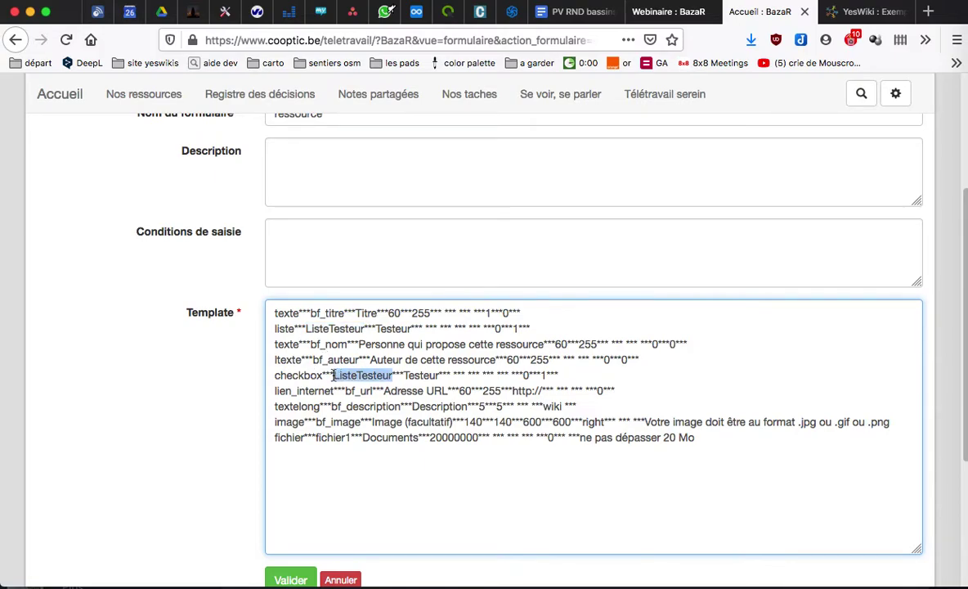
type("ListeLecteur")
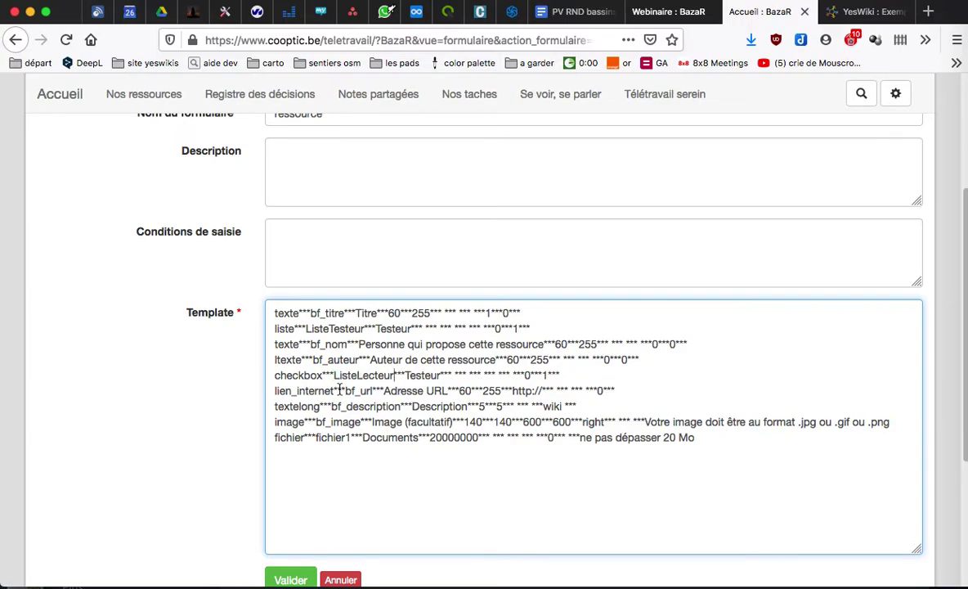
left_click(411, 375)
key("BackSpace")
type("L")
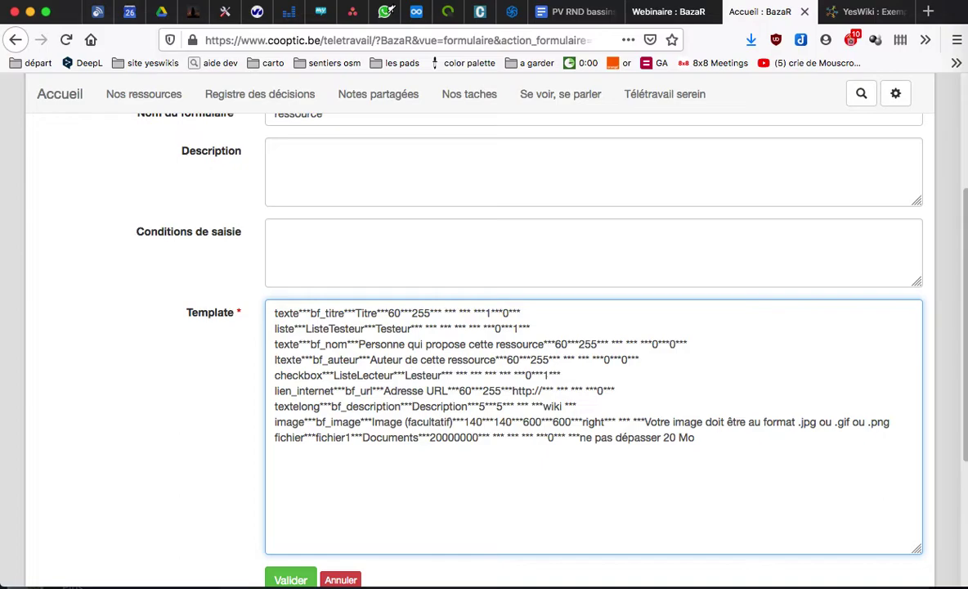
type("ecteur")
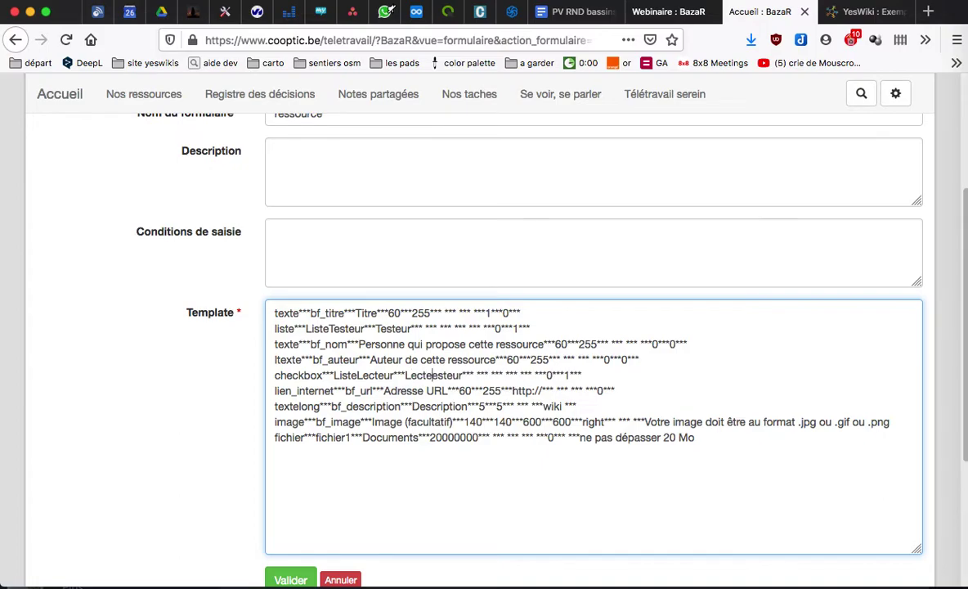
key("Delete")
key("Delete")
key("Delete")
key("Delete")
key("Delete")
key("Delete")
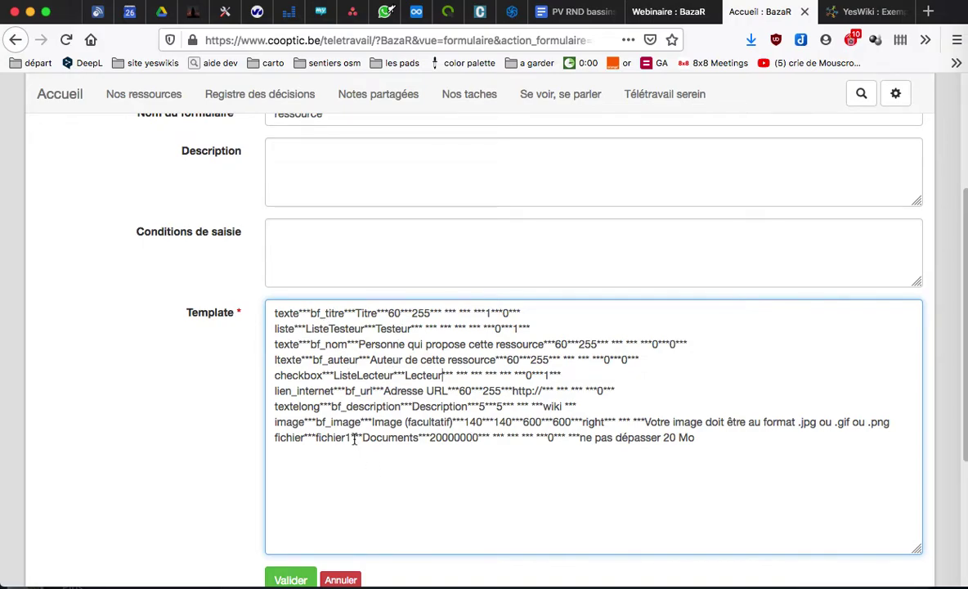
- Remove the stray l at the start of the template's bf_auteur line and save the ressource form
left_click_drag(274, 328, 572, 326)
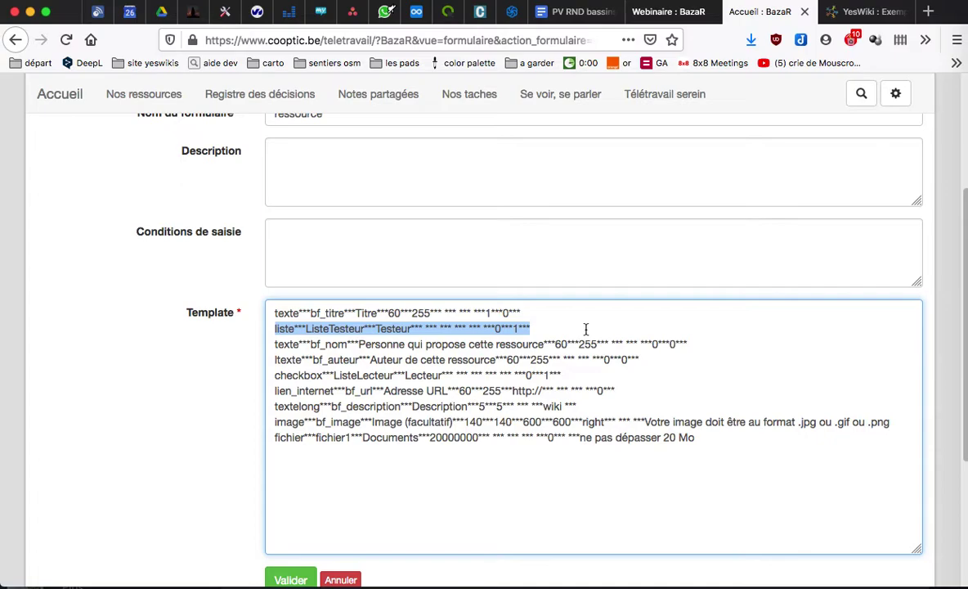
scroll(585, 329, "up", 3)
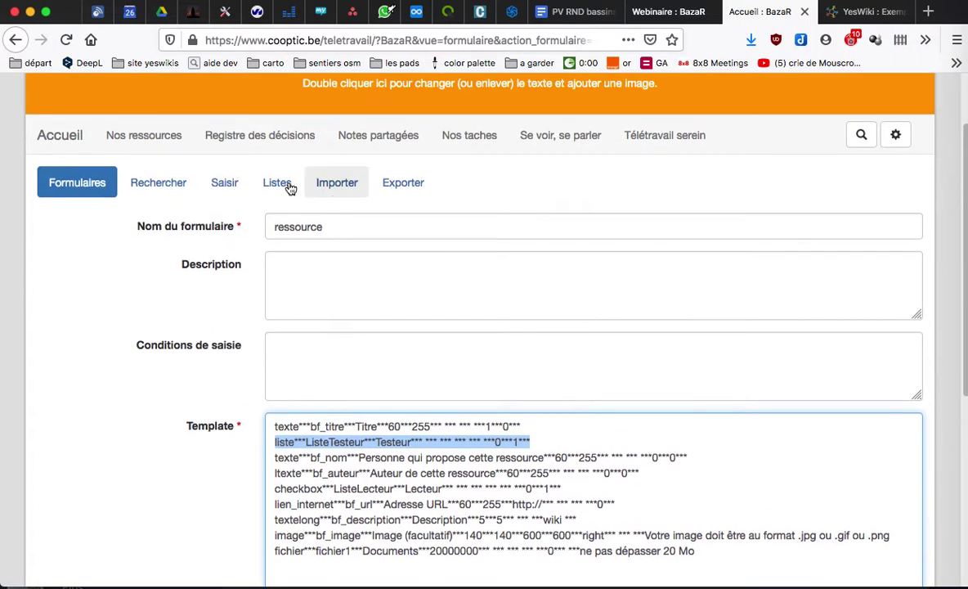
scroll(325, 377, "down", 4)
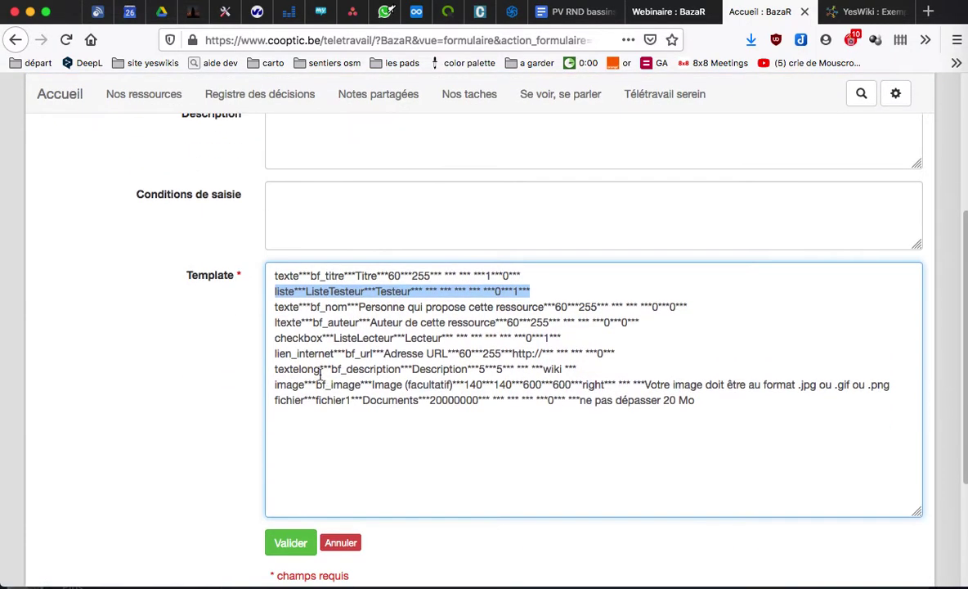
left_click_drag(276, 338, 564, 337)
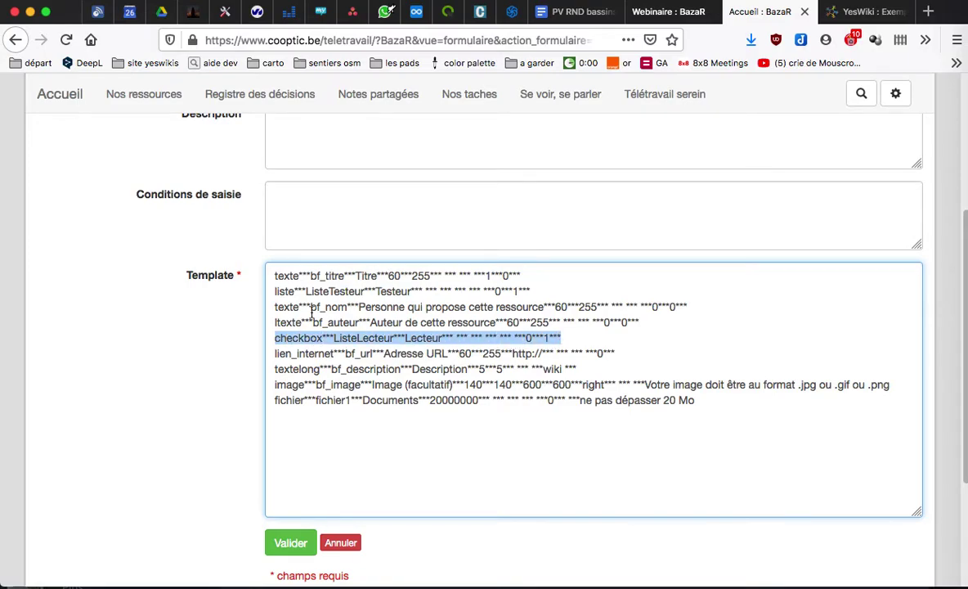
left_click(275, 322)
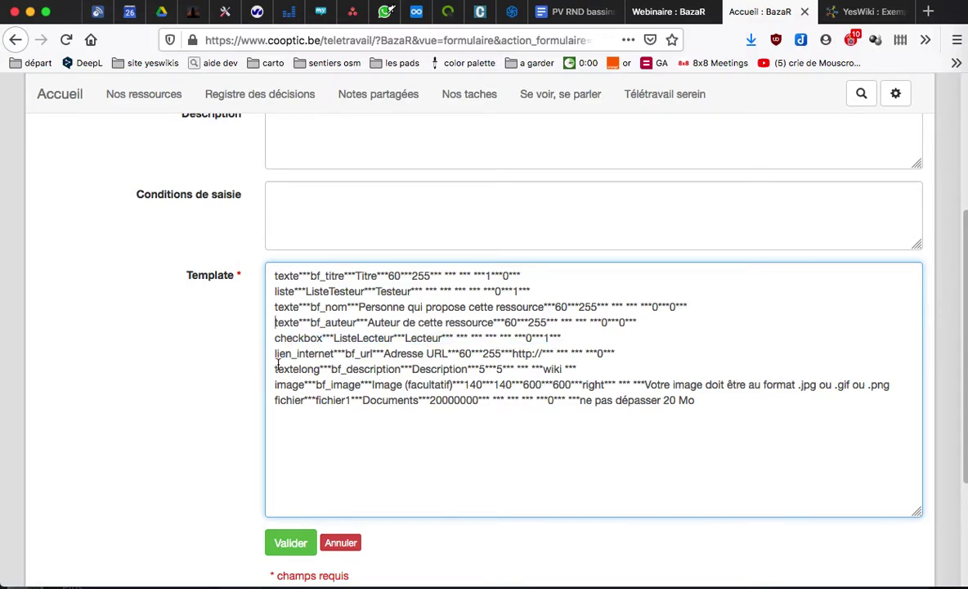
left_click_drag(275, 337, 565, 336)
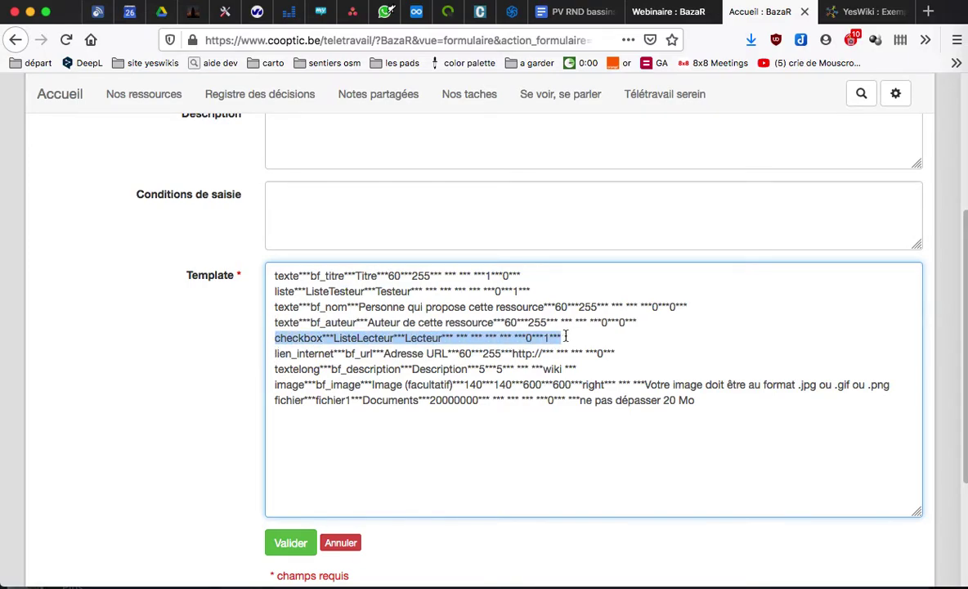
scroll(564, 336, "up", 3)
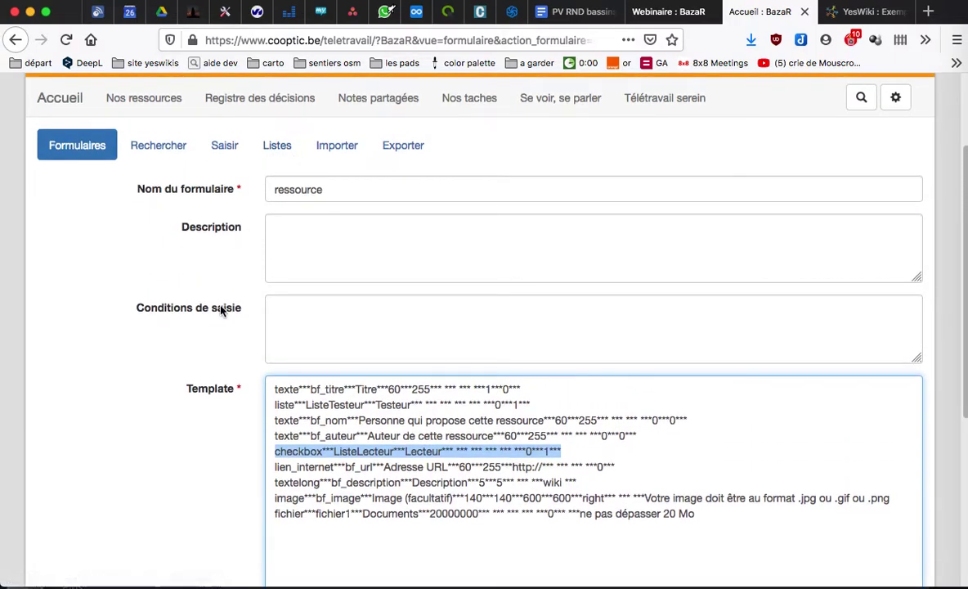
scroll(228, 332, "down", 2)
scroll(227, 332, "down", 2)
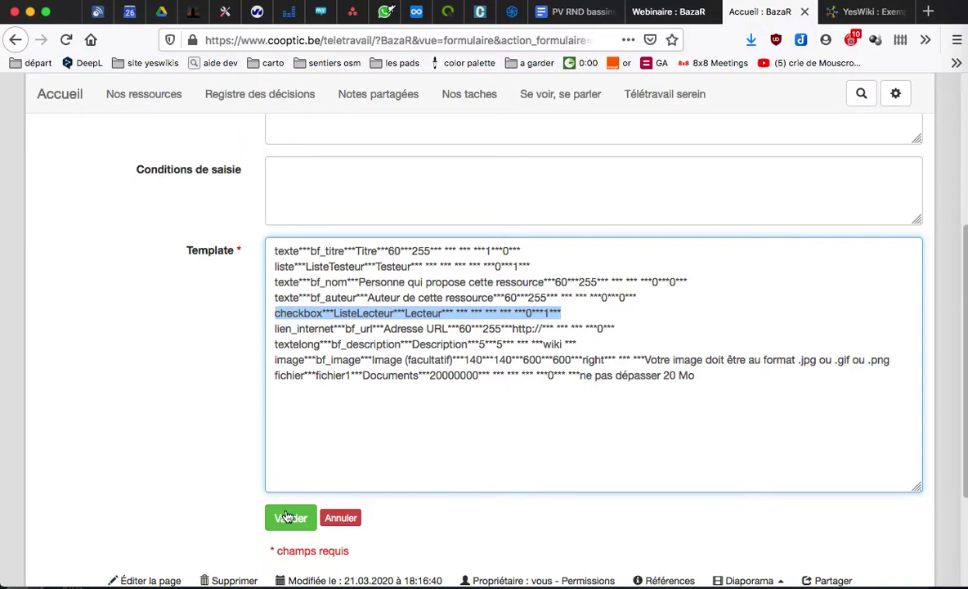
left_click(289, 518)
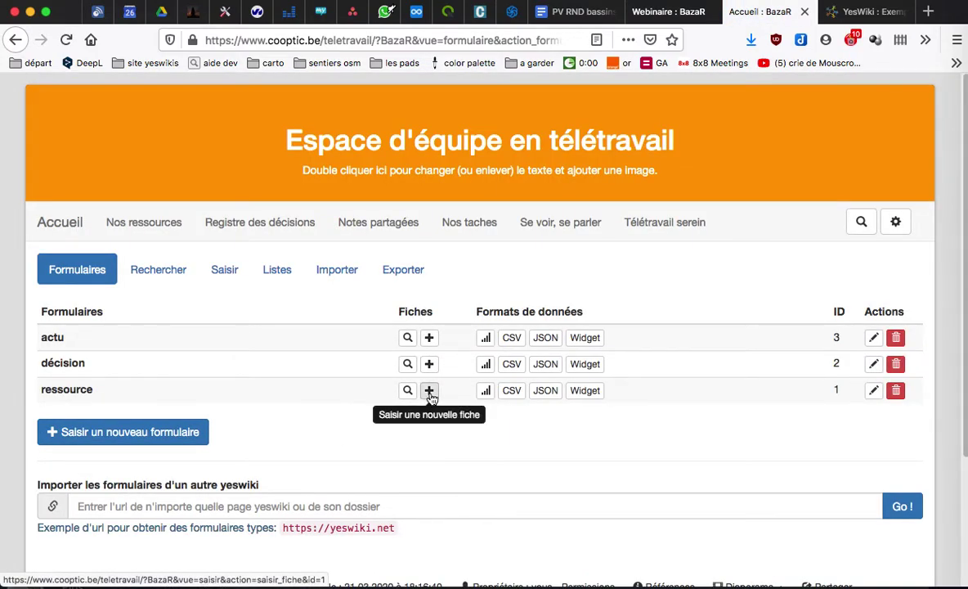
- Open a new ressource entry to test the Testeur drop-down choices and tick two readers under Lecteur
left_click(429, 391)
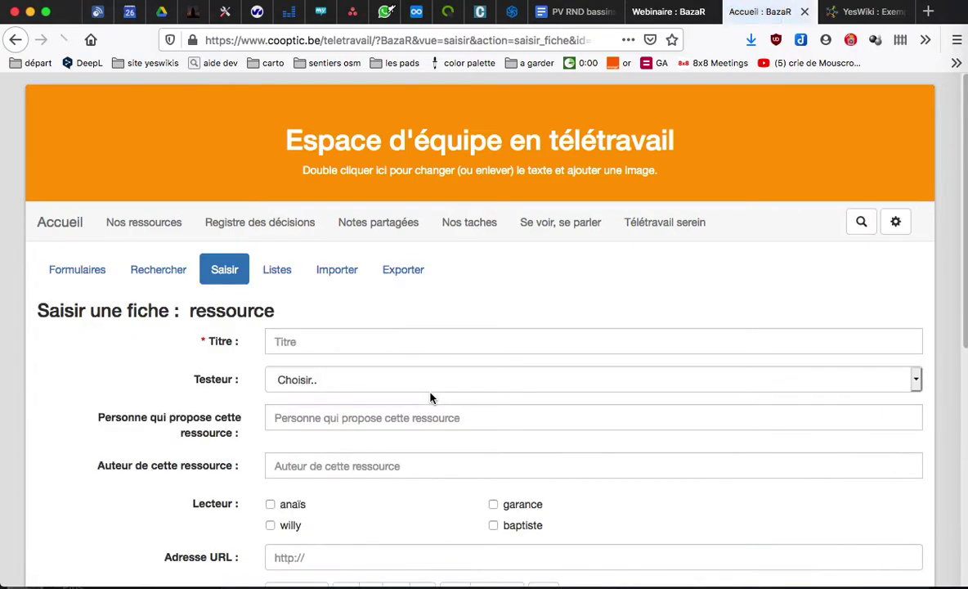
scroll(348, 412, "down", 3)
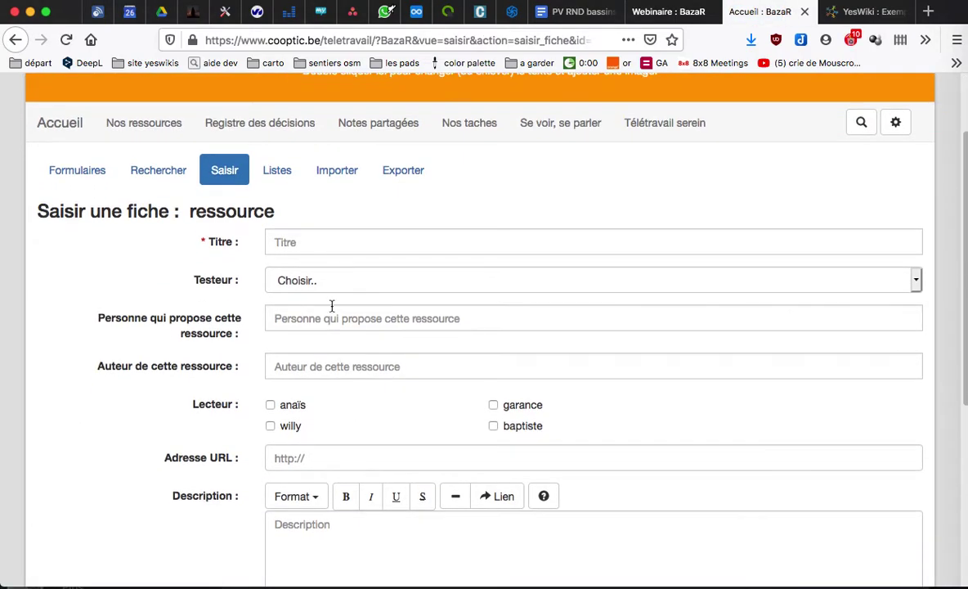
left_click(304, 280)
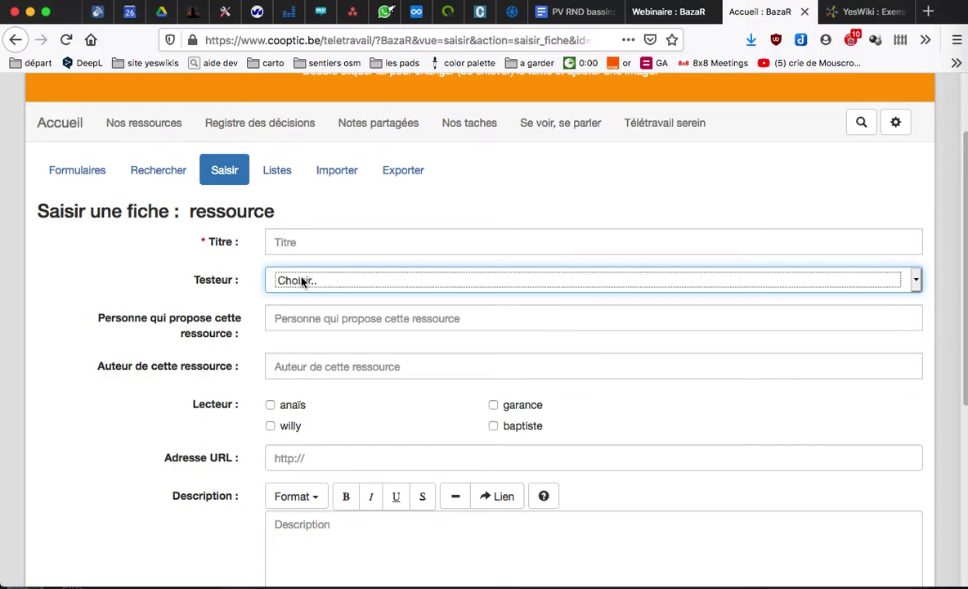
left_click(308, 279)
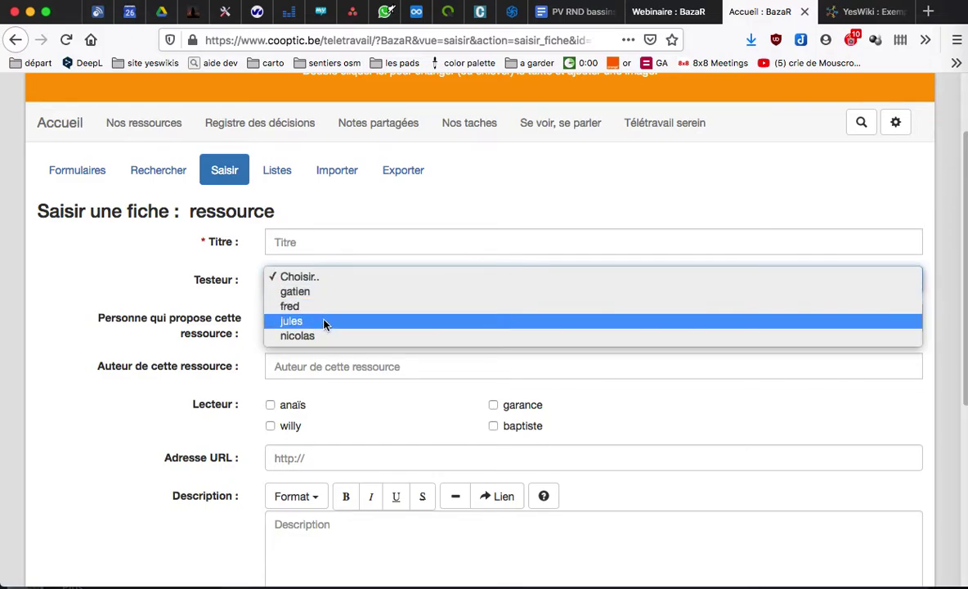
left_click(202, 286)
left_click(286, 406)
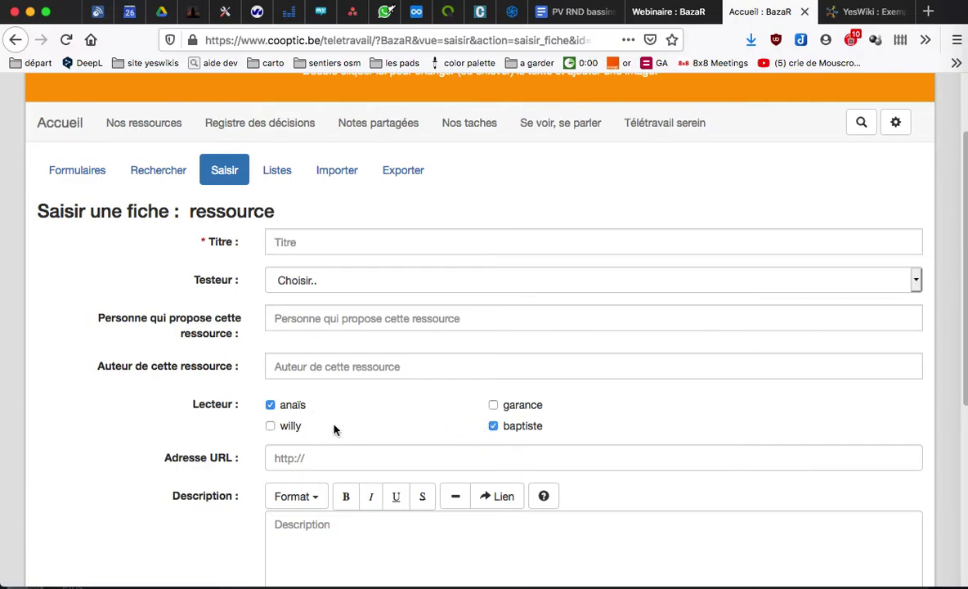
- Go to the lists overview and inspect the selectable values of the lecteur and Testeur lists
left_click(276, 173)
left_click(400, 341)
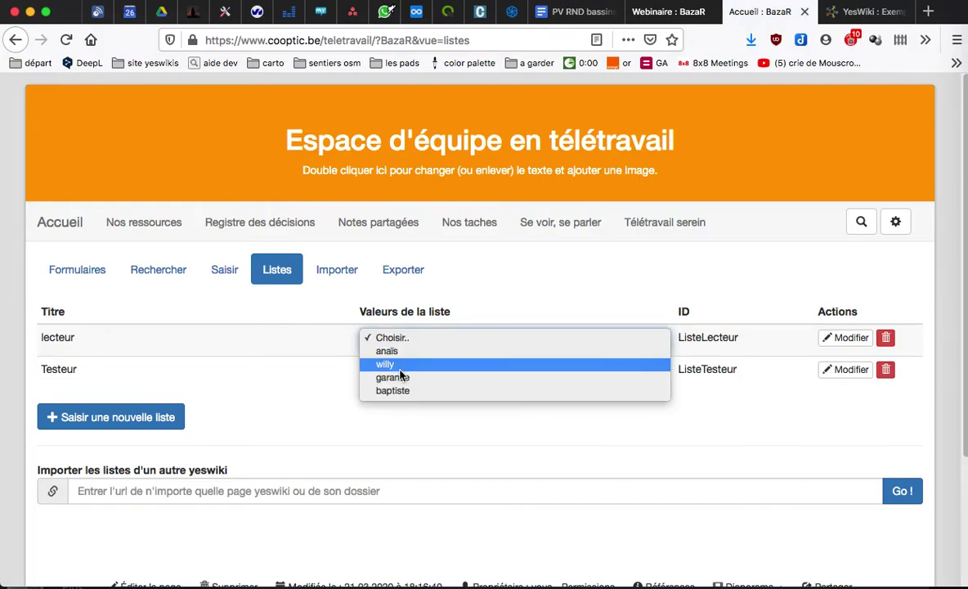
left_click(320, 390)
left_click(396, 373)
left_click(284, 396)
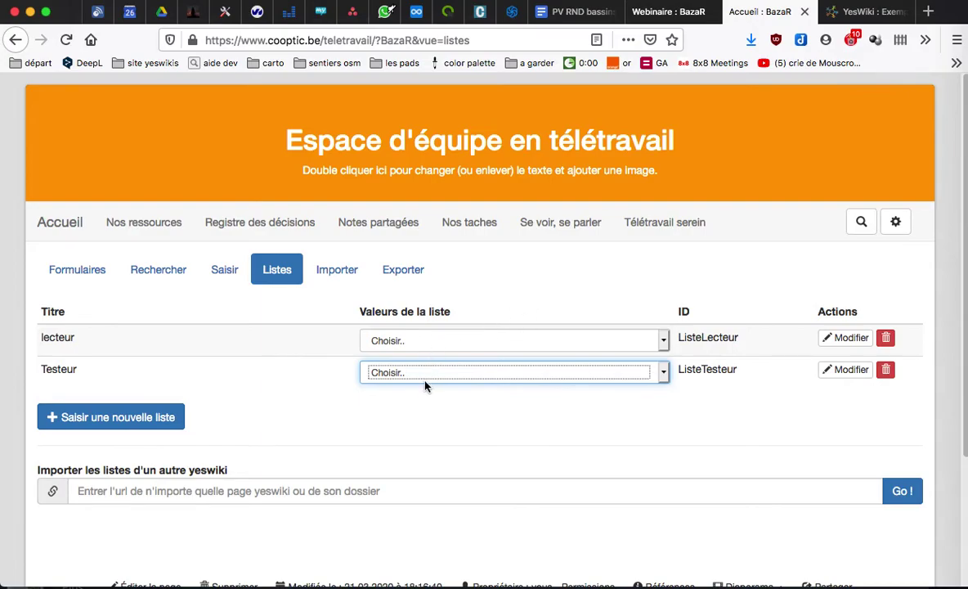
left_click(275, 398)
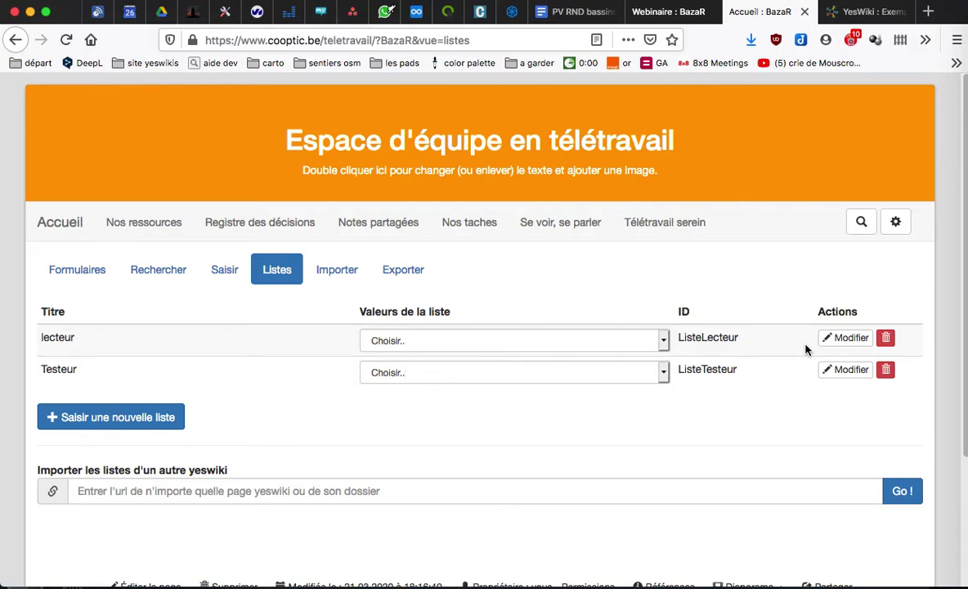
left_click(119, 494)
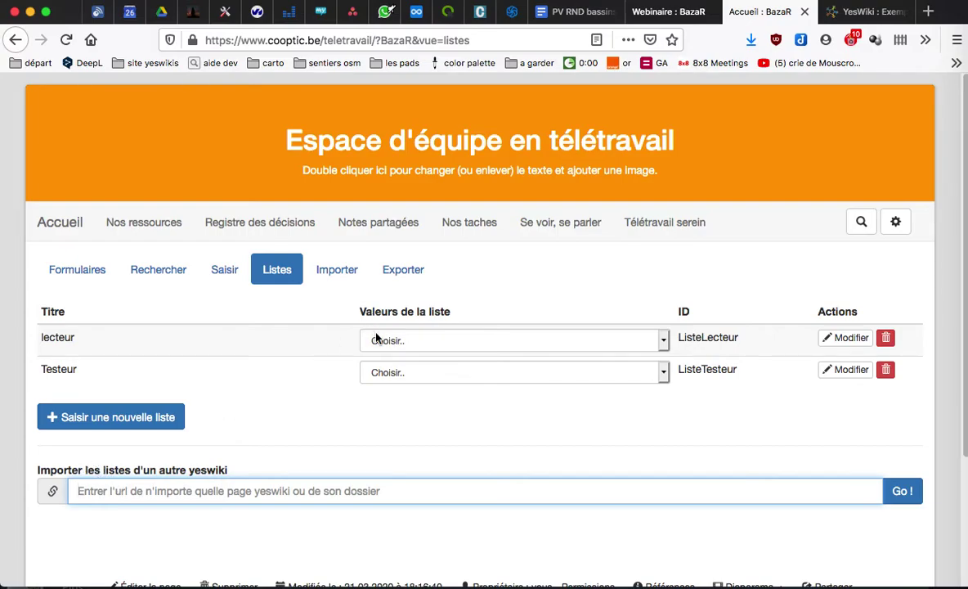
left_click(411, 342)
left_click(287, 357)
left_click(384, 372)
left_click(357, 368)
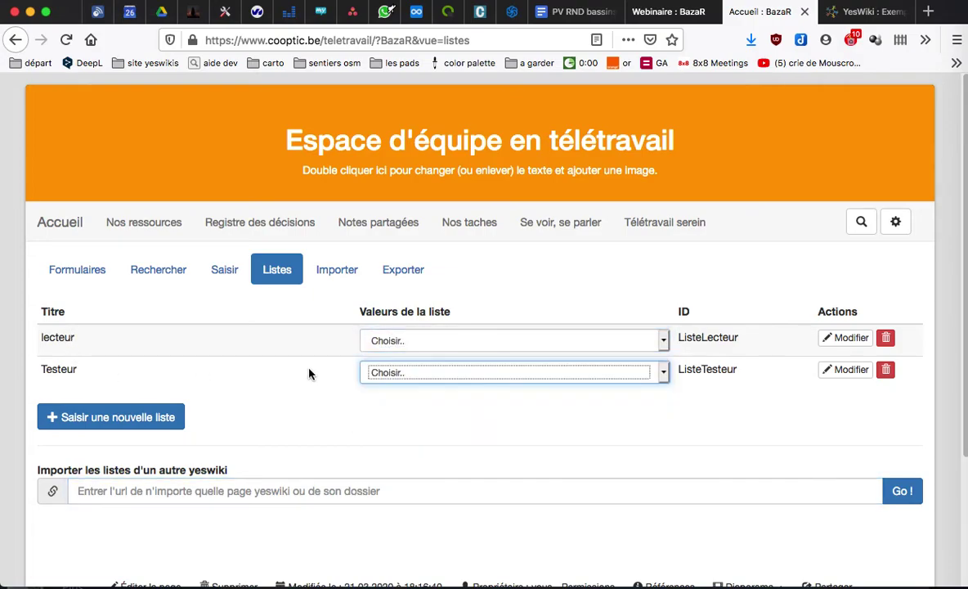
left_click_drag(373, 43, 197, 36)
key("super+c")
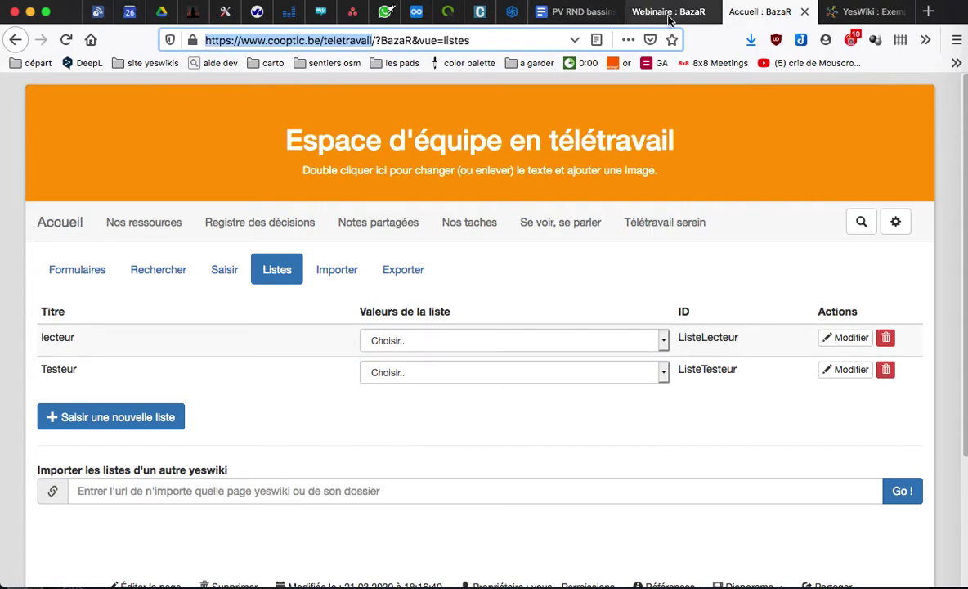
left_click(850, 12)
left_click(703, 19)
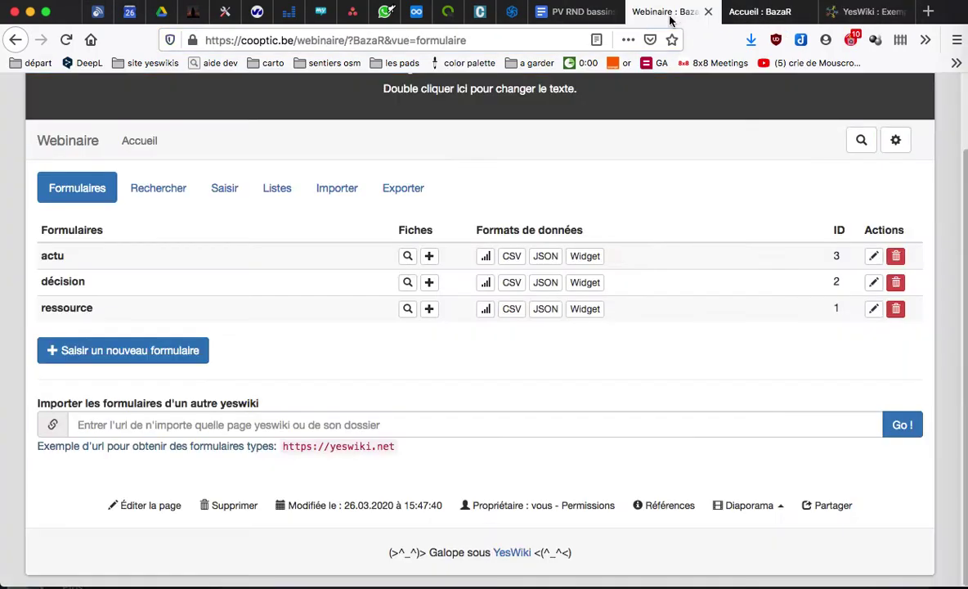
left_click(281, 193)
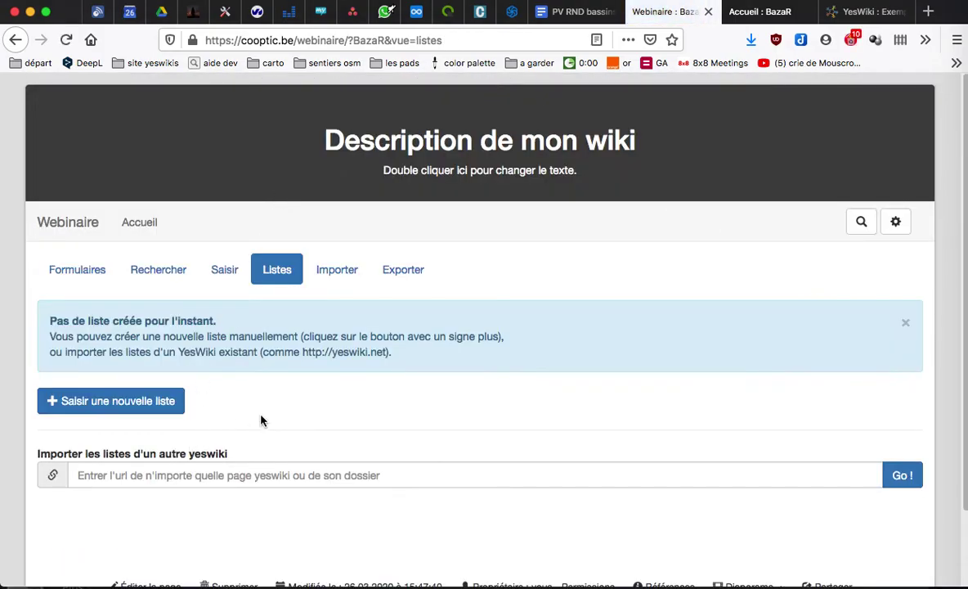
left_click(184, 476)
key("super+v")
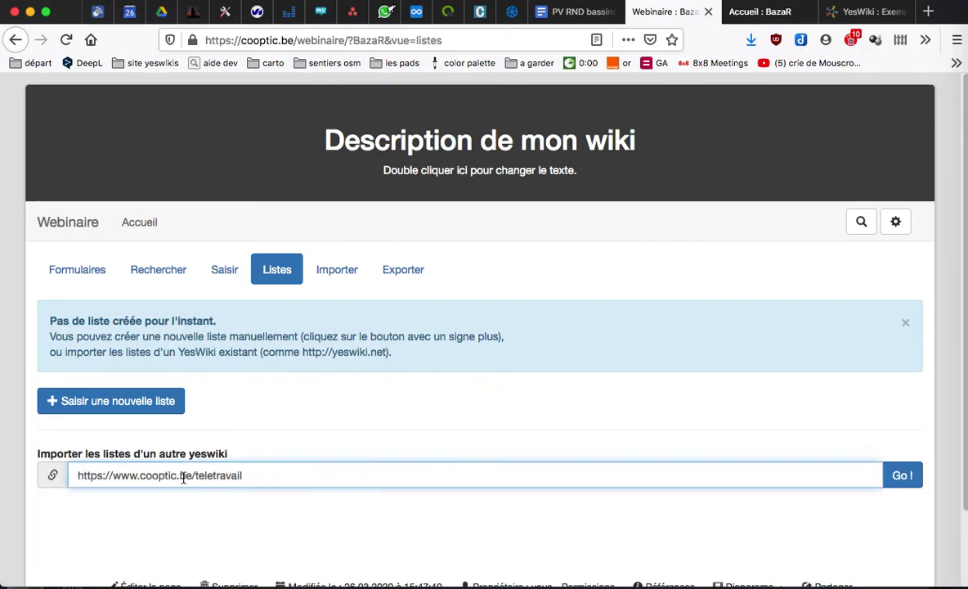
left_click(899, 475)
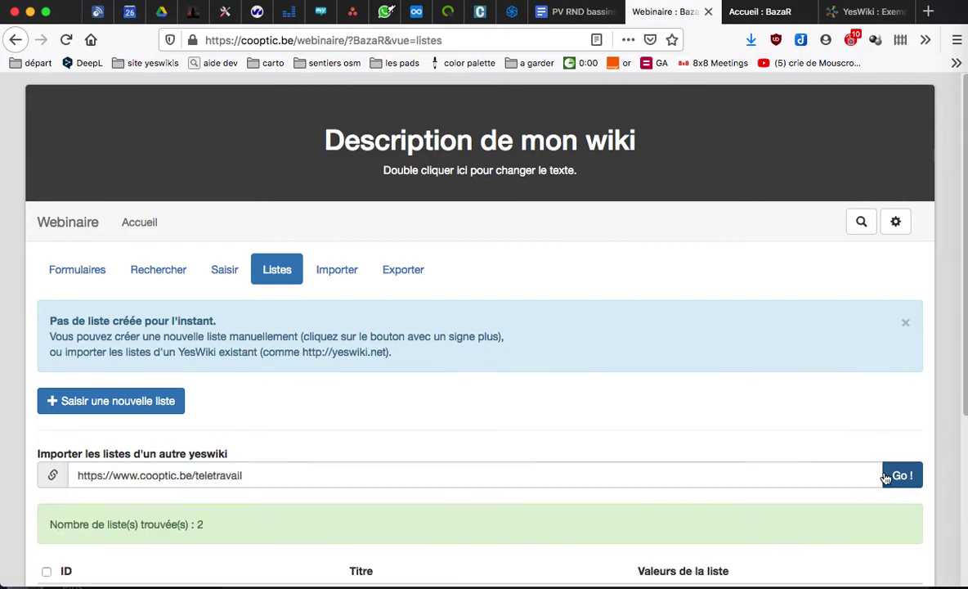
- Check the values of the lists found, select ListeLecteur and ListeTesteur, and import them into the Webinaire wiki
scroll(484, 385, "down", 5)
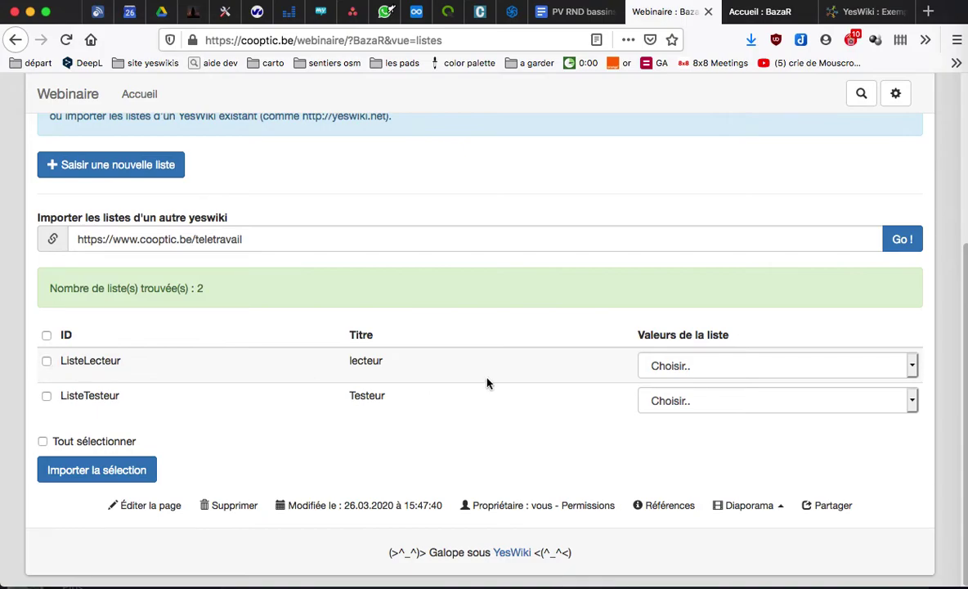
left_click(672, 368)
left_click(633, 368)
left_click(664, 396)
left_click(602, 385)
left_click(46, 361)
left_click(46, 395)
left_click(89, 469)
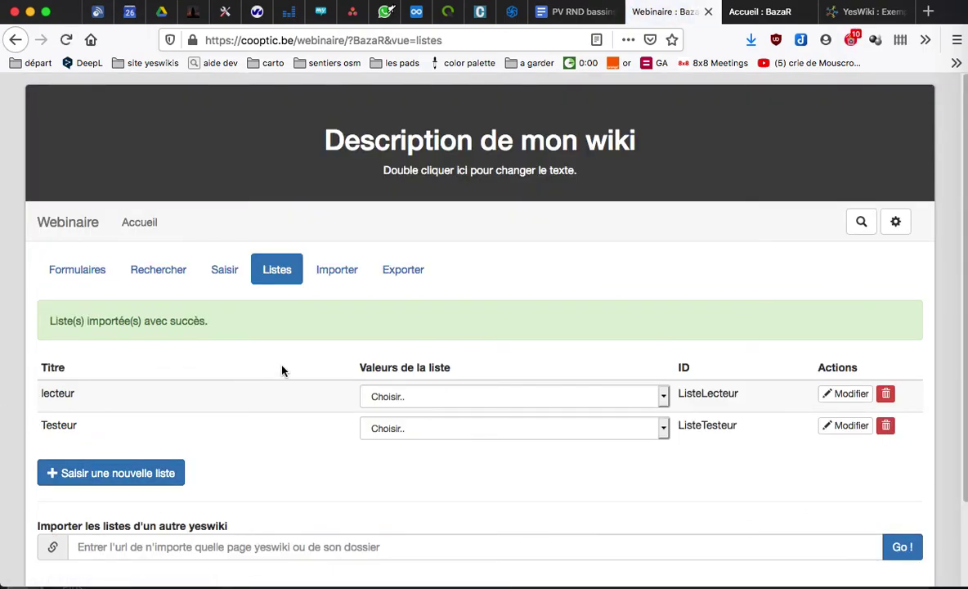
- Edit the imported lecteur list to replace the value with key d by another reader's first name, and save
left_click(507, 396)
left_click(274, 434)
left_click(842, 394)
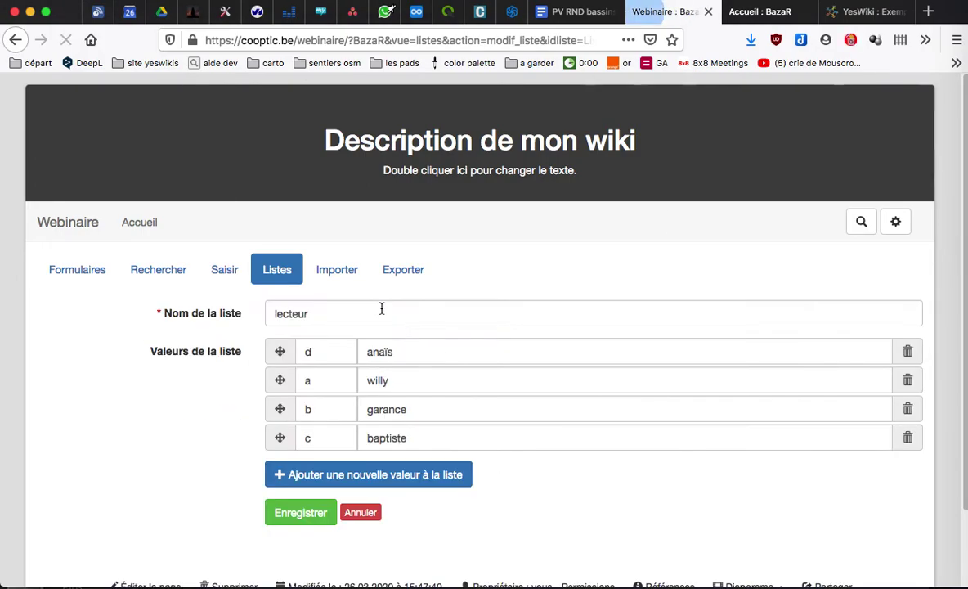
double_click(370, 351)
type("lolita")
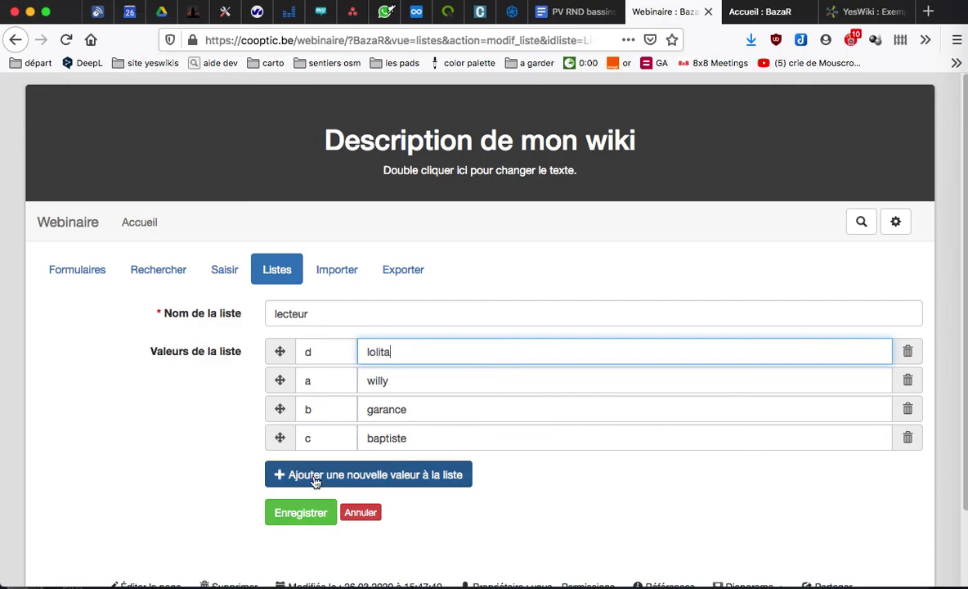
left_click(312, 506)
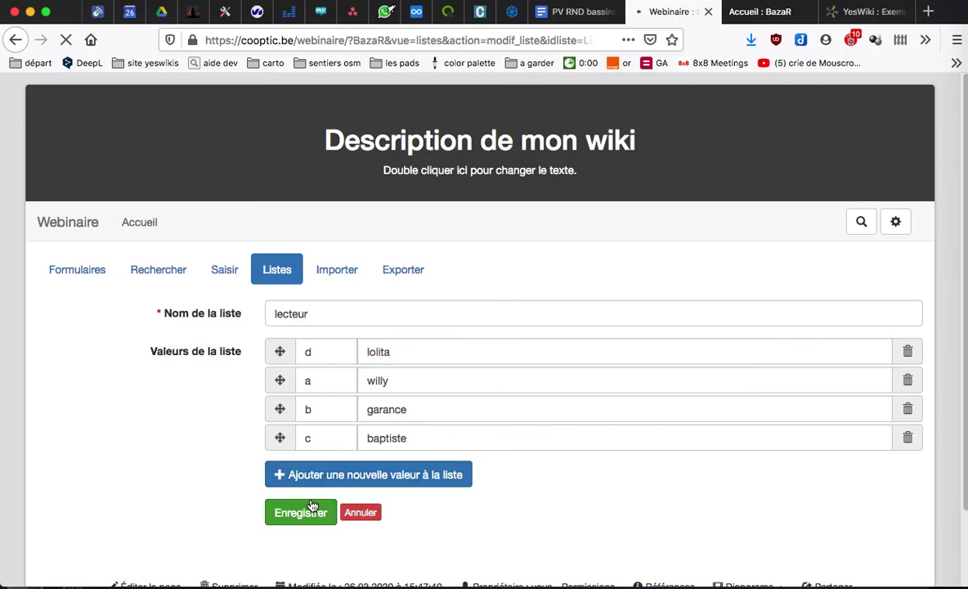